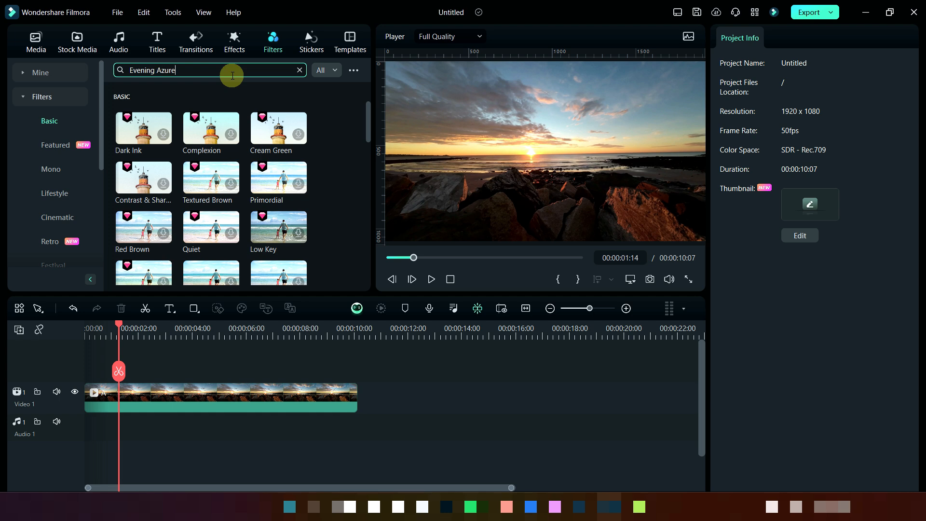
- Search for the Evening Azure filter, apply it to the sunset clip, and set its opacity to 86%
{"action": "key", "text": "Return"}
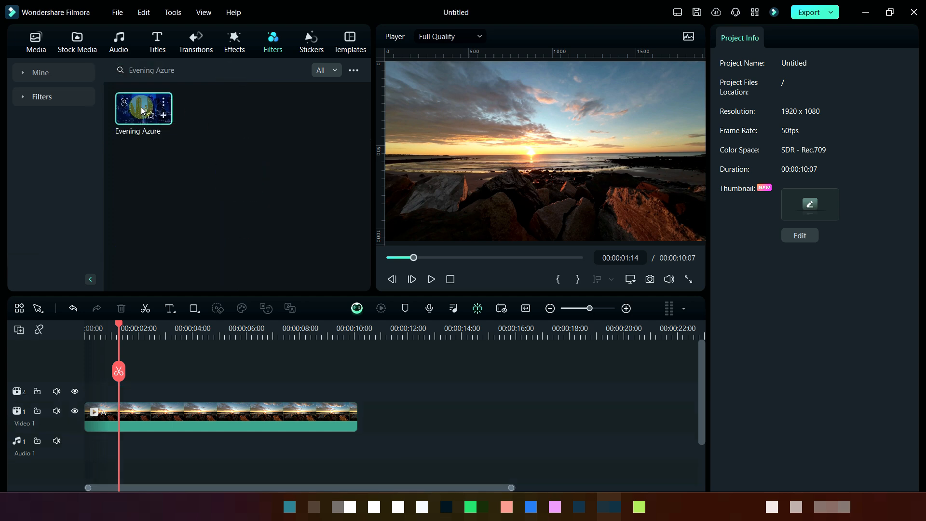
{"action": "left_click_drag", "start_coordinate": [143, 111], "coordinate": [143, 413]}
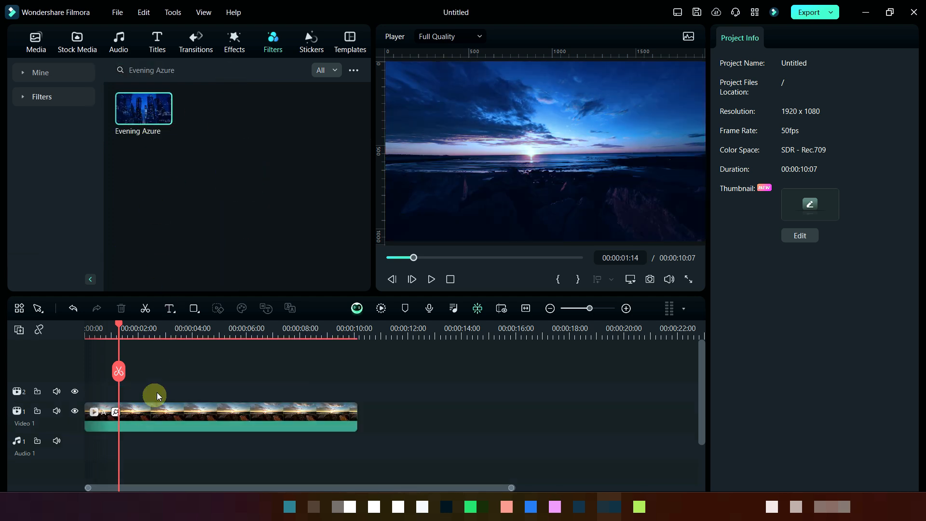
{"action": "left_click", "coordinate": [173, 420]}
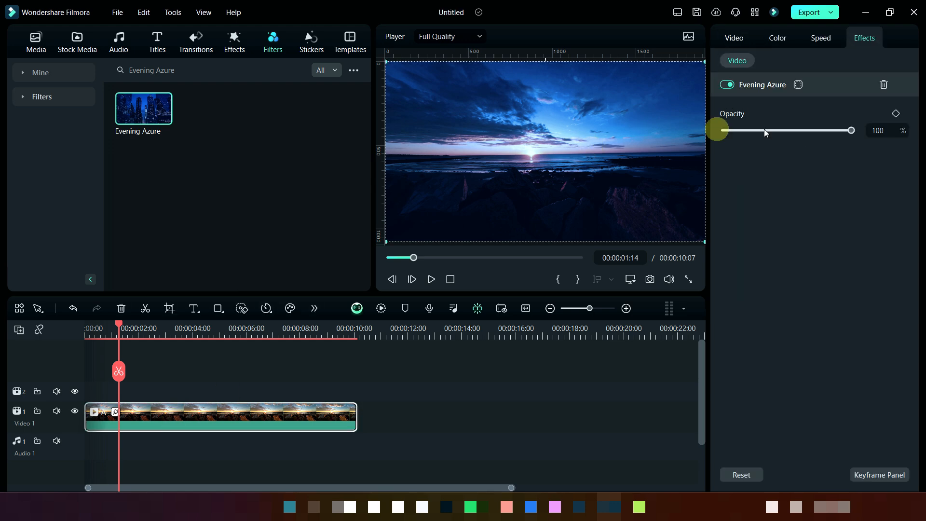
{"action": "left_click_drag", "start_coordinate": [852, 131], "coordinate": [832, 130]}
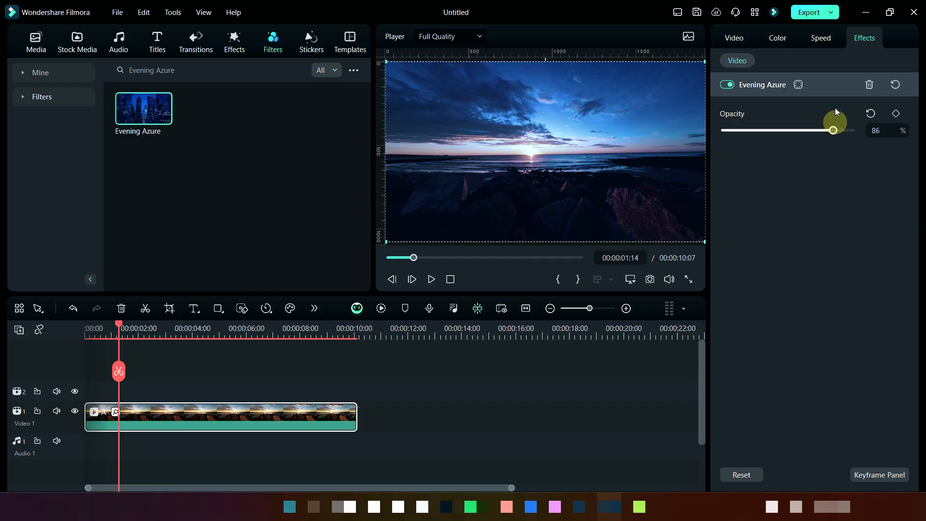
- Set the sunset clip's exposure to 10, brightness to -8 and contrast to 39
{"action": "left_click", "coordinate": [771, 36]}
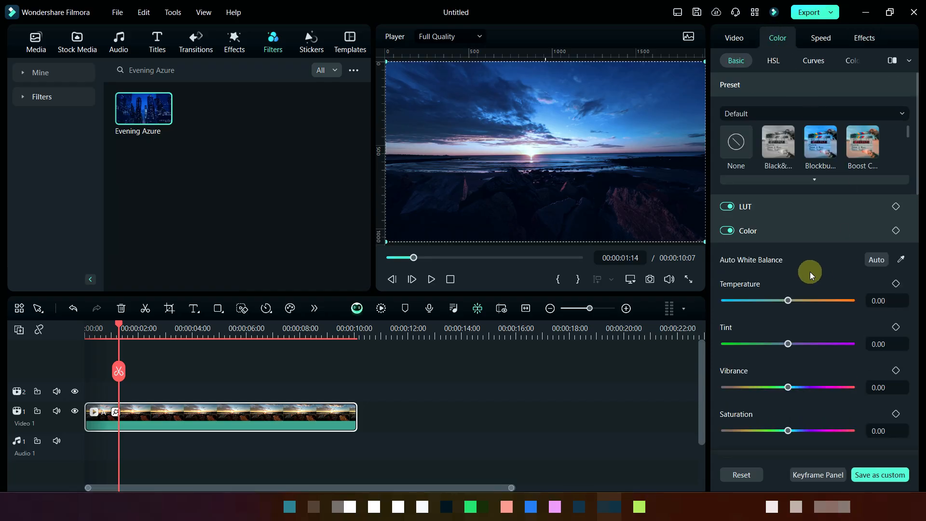
{"action": "scroll", "coordinate": [815, 309], "scroll_direction": "down", "scroll_amount": 5}
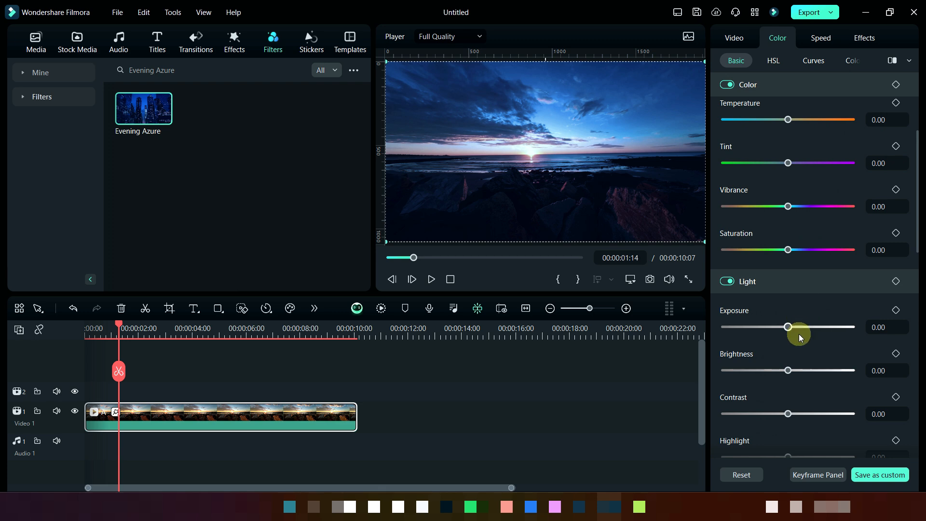
{"action": "left_click_drag", "start_coordinate": [788, 327], "coordinate": [794, 328]}
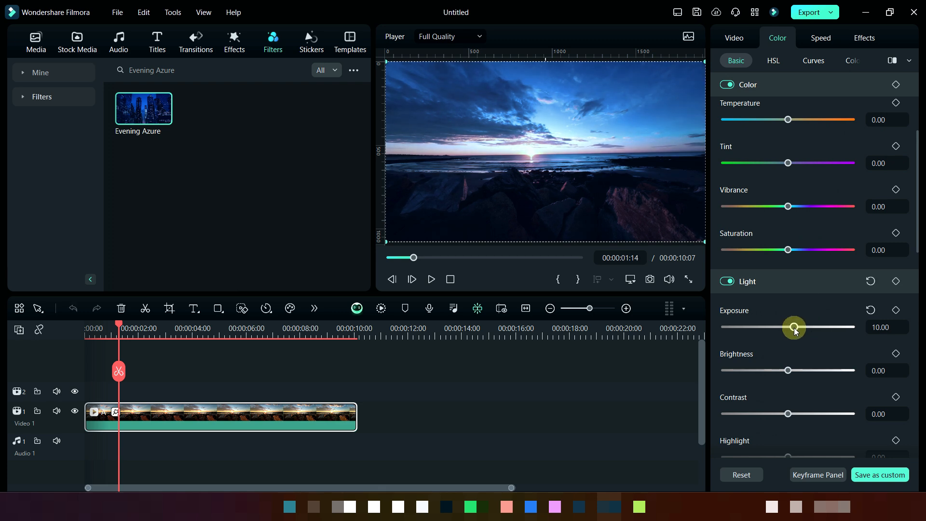
{"action": "left_click_drag", "start_coordinate": [787, 373], "coordinate": [812, 357]}
{"action": "scroll", "coordinate": [791, 360], "scroll_direction": "down", "scroll_amount": 3}
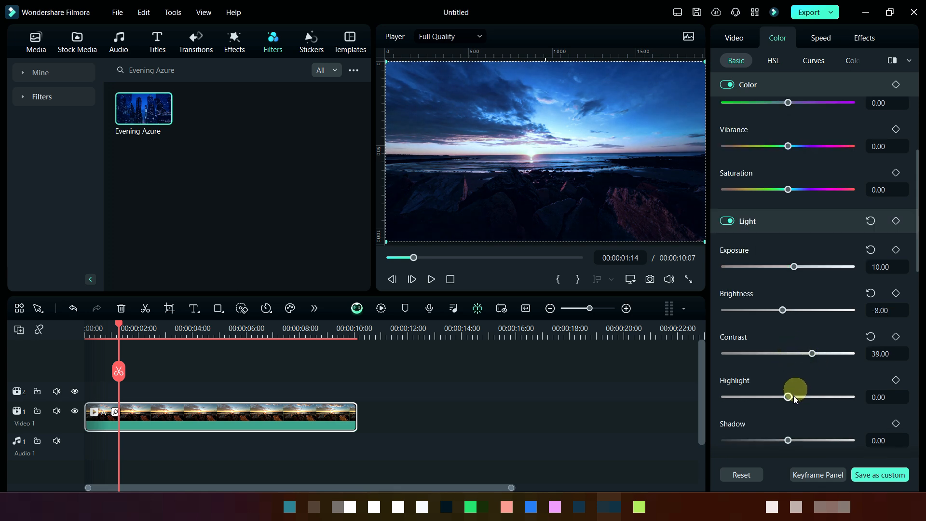
- Set the sunset clip's highlight to -27, shadow to 13 and white to 16
{"action": "mouse_move", "coordinate": [787, 396]}
{"action": "left_mouse_down"}
{"action": "mouse_move", "coordinate": [767, 397]}
{"action": "mouse_move", "coordinate": [797, 384]}
{"action": "left_mouse_up"}
{"action": "scroll", "coordinate": [771, 398], "scroll_direction": "down", "scroll_amount": 2}
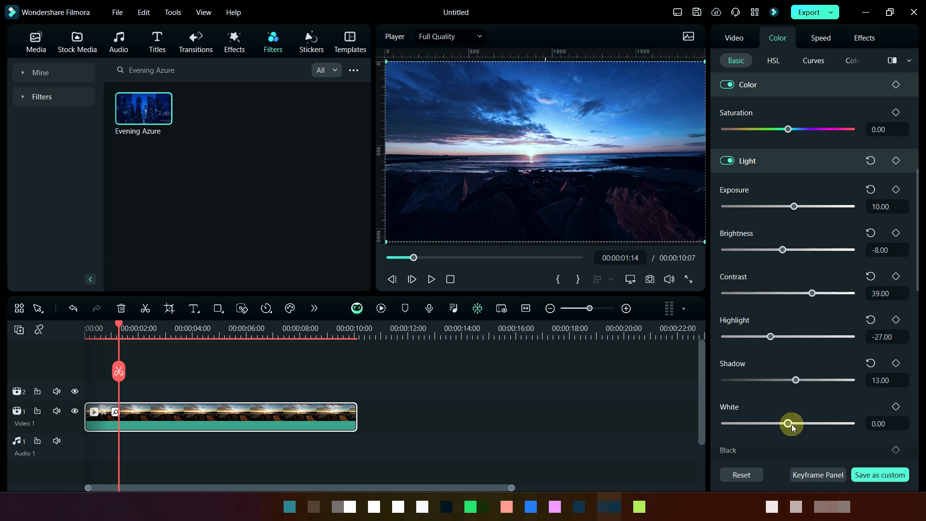
{"action": "left_click_drag", "start_coordinate": [791, 424], "coordinate": [798, 424]}
{"action": "scroll", "coordinate": [797, 424], "scroll_direction": "down", "scroll_amount": 2}
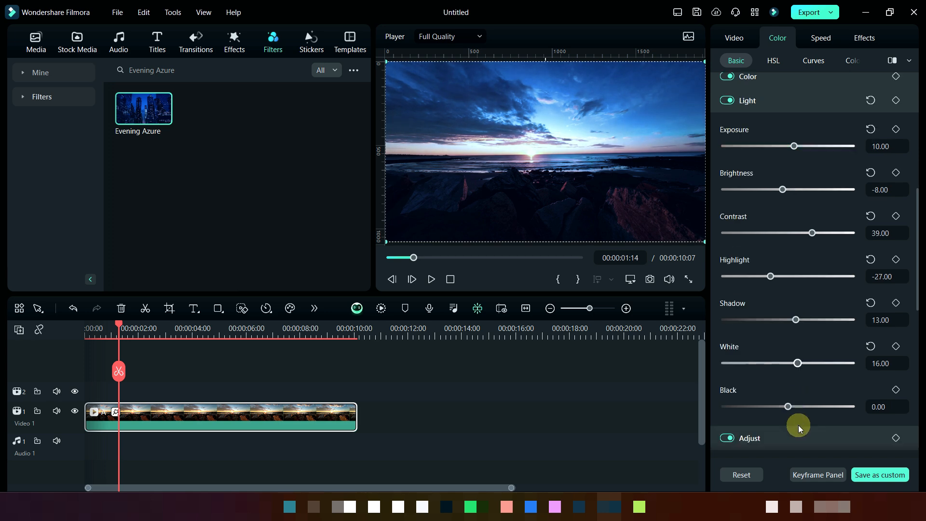
{"action": "scroll", "coordinate": [797, 425], "scroll_direction": "up", "scroll_amount": 5}
{"action": "scroll", "coordinate": [796, 424], "scroll_direction": "up", "scroll_amount": 3}
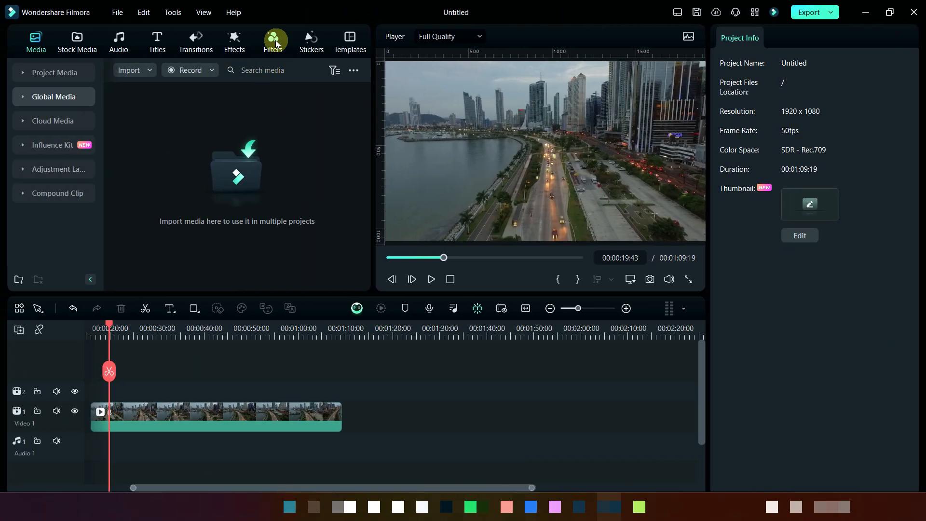
- Search the filters for Urban Shine and apply it to the city clip on the timeline
{"action": "left_click", "coordinate": [273, 41]}
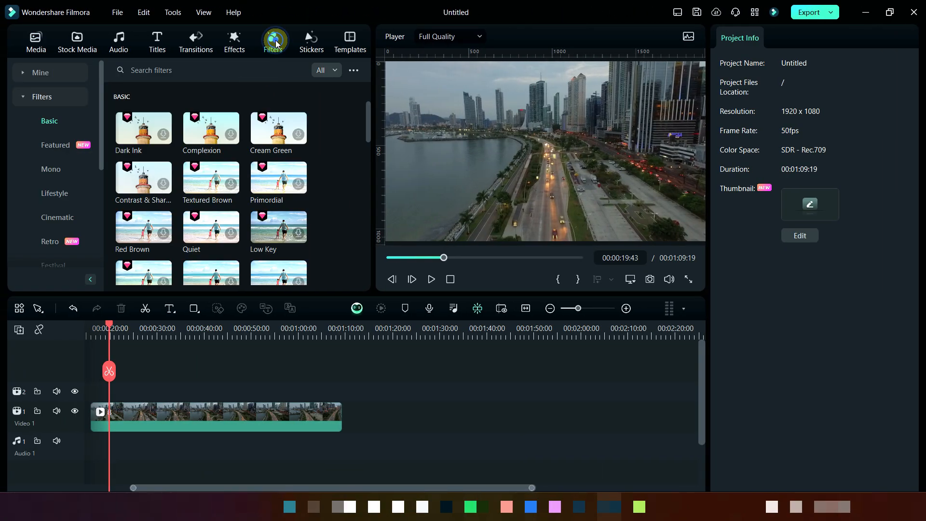
{"action": "left_click", "coordinate": [219, 66]}
{"action": "type", "text": "U"}
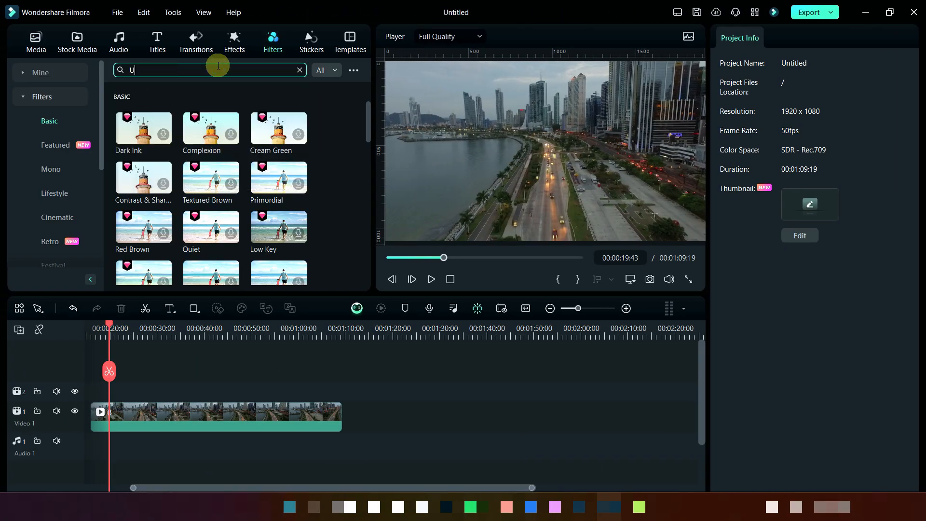
{"action": "type", "text": "rban Shine"}
{"action": "key", "text": "Return"}
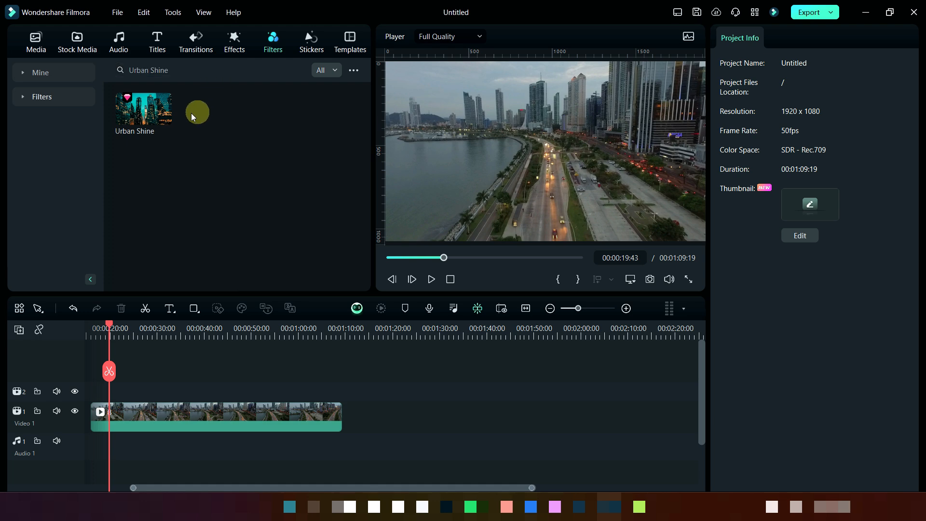
{"action": "left_click_drag", "start_coordinate": [164, 117], "coordinate": [161, 403]}
- Set the city clip's color temperature to -9 and its brightness to 7
{"action": "left_click", "coordinate": [196, 414]}
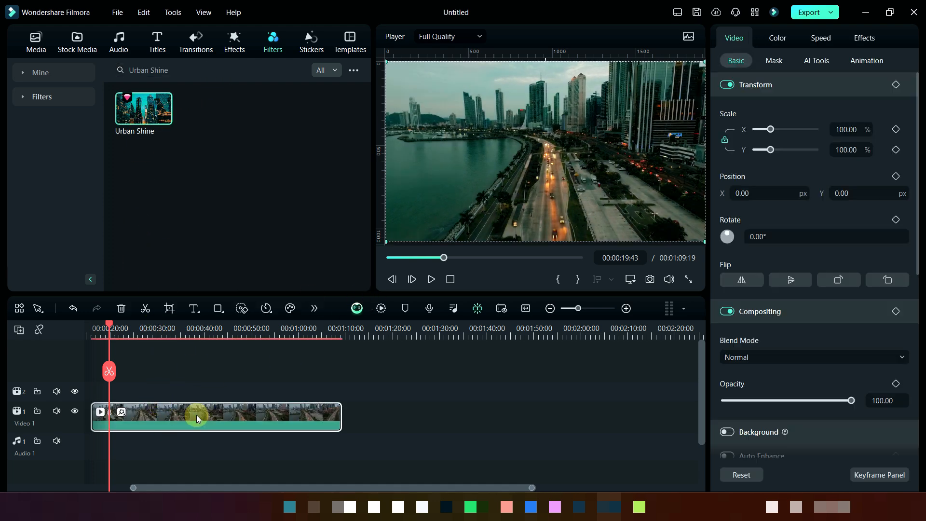
{"action": "left_click", "coordinate": [779, 37]}
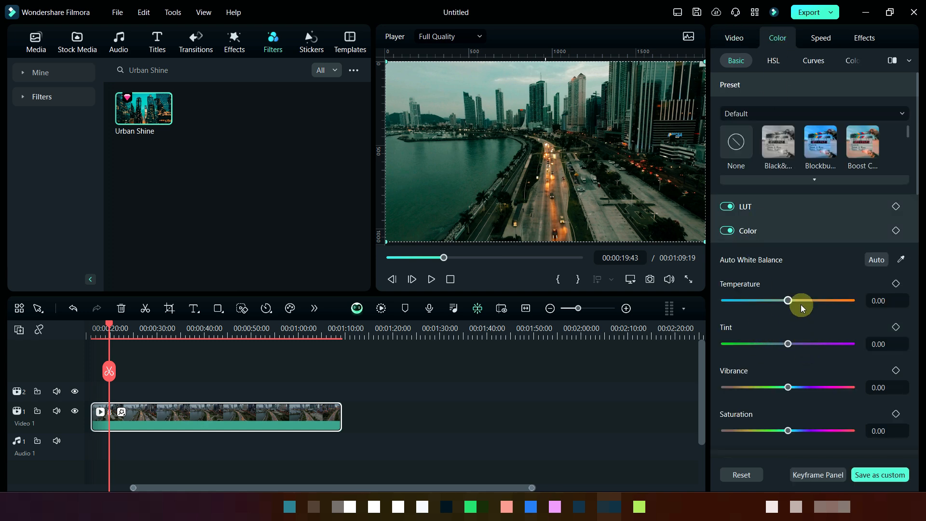
{"action": "left_click_drag", "start_coordinate": [800, 304], "coordinate": [785, 303]}
{"action": "scroll", "coordinate": [797, 314], "scroll_direction": "down", "scroll_amount": 5}
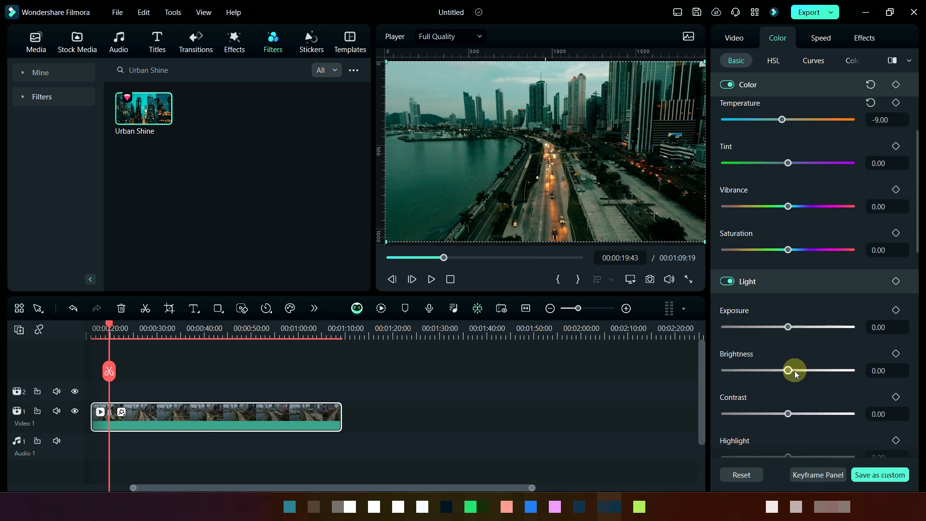
{"action": "left_click", "coordinate": [794, 370]}
- Set the city clip's highlight to 13, contrast to 33 and black to -24
{"action": "scroll", "coordinate": [792, 371], "scroll_direction": "down", "scroll_amount": 5}
{"action": "left_click", "coordinate": [797, 336]}
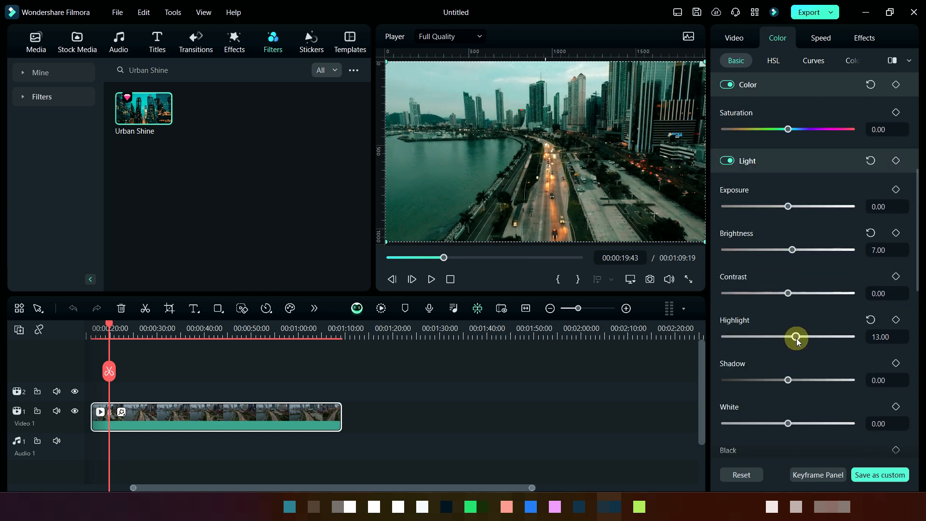
{"action": "left_click_drag", "start_coordinate": [800, 295], "coordinate": [808, 295]}
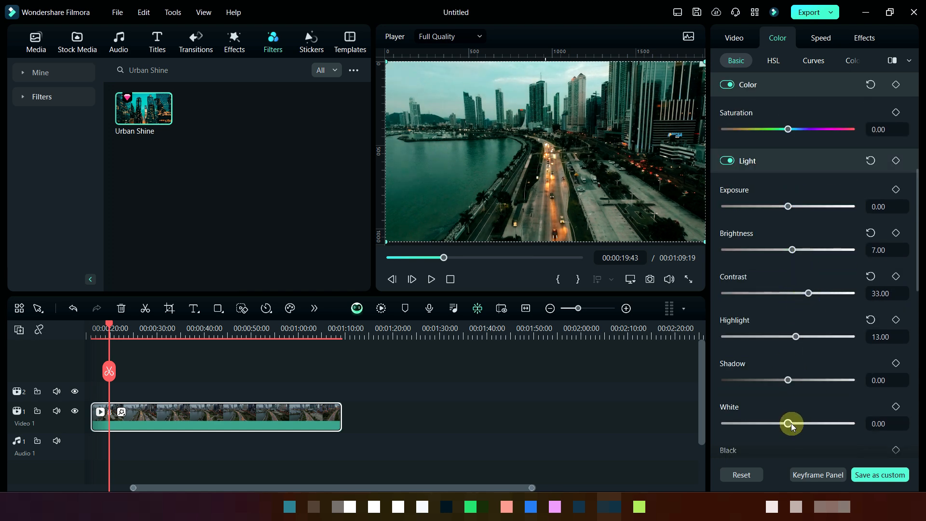
{"action": "scroll", "coordinate": [790, 423], "scroll_direction": "down", "scroll_amount": 2}
{"action": "left_click", "coordinate": [773, 408]}
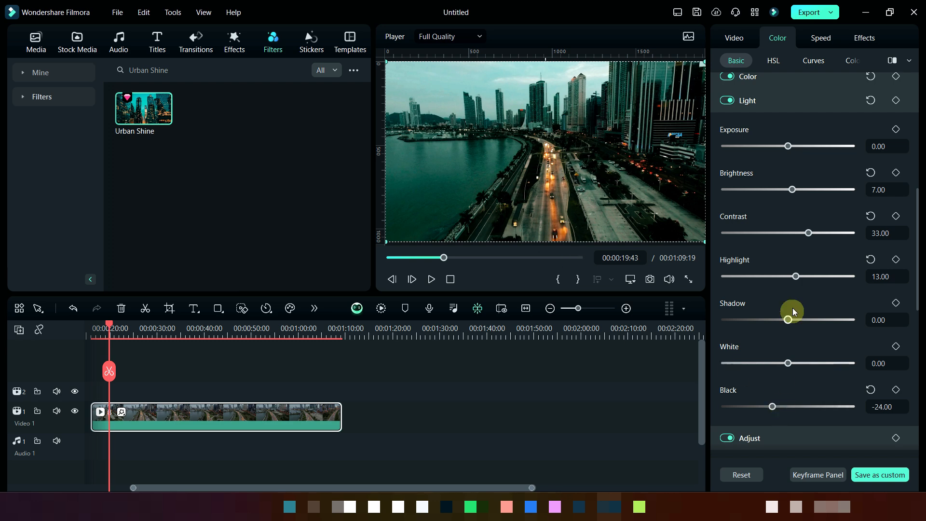
- Set the city clip's vibrance to 25 and temperature to -15, and raise the vibrance slightly further
{"action": "scroll", "coordinate": [792, 307], "scroll_direction": "up", "scroll_amount": 5}
{"action": "left_click_drag", "start_coordinate": [788, 269], "coordinate": [802, 272]}
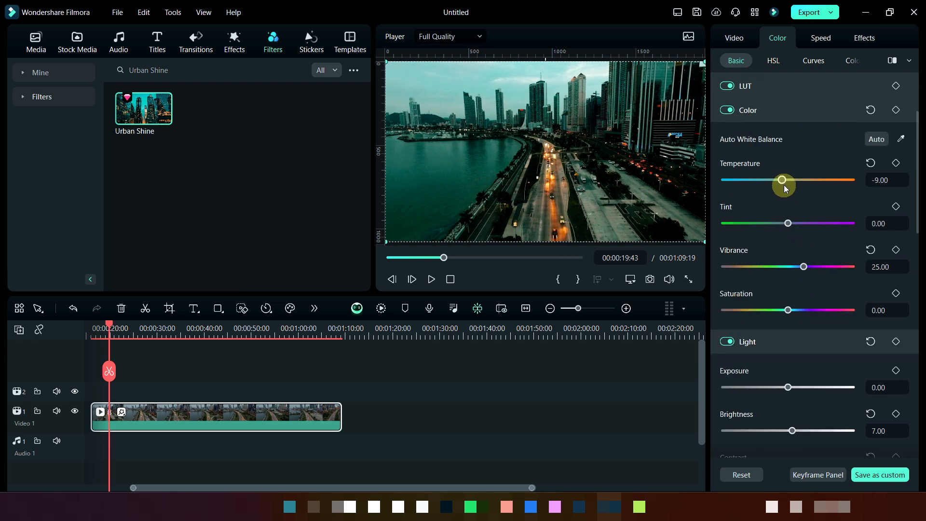
{"action": "left_click_drag", "start_coordinate": [783, 185], "coordinate": [778, 184]}
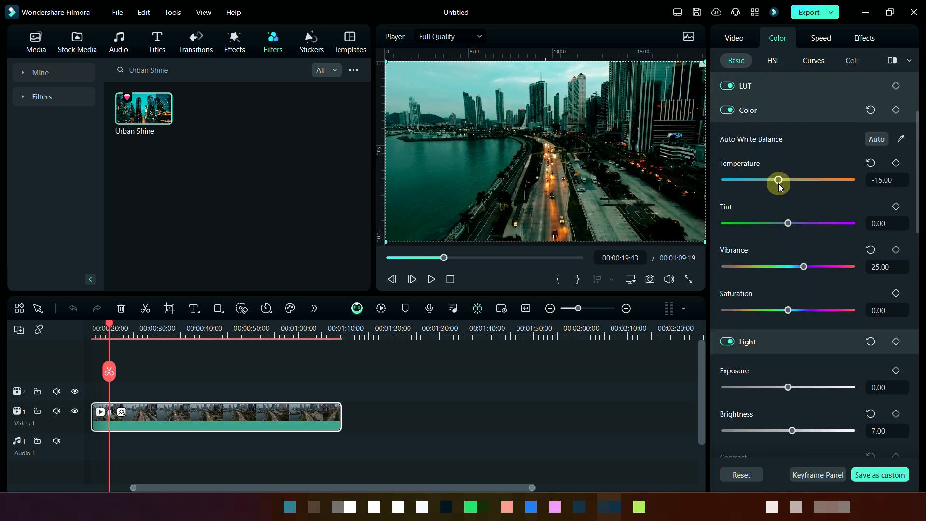
{"action": "left_click", "coordinate": [809, 267]}
- Shape the city clip's green curve with a lower midtone anchor and points raised above the diagonal in the upper midtones and highlights
{"action": "left_click", "coordinate": [774, 60]}
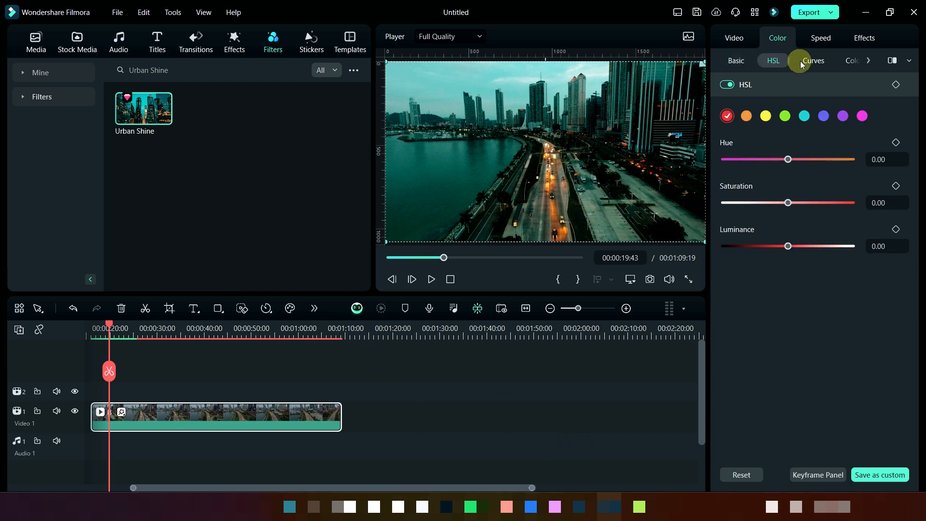
{"action": "left_click", "coordinate": [801, 62]}
{"action": "left_click", "coordinate": [771, 112]}
{"action": "left_click_drag", "start_coordinate": [846, 211], "coordinate": [845, 200]}
{"action": "left_click_drag", "start_coordinate": [787, 278], "coordinate": [791, 281]}
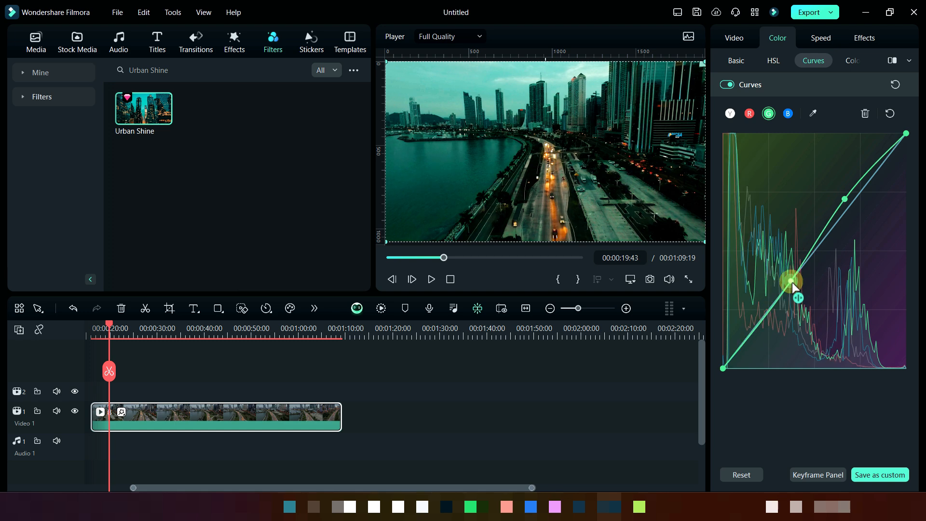
{"action": "left_click_drag", "start_coordinate": [823, 233], "coordinate": [815, 231]}
{"action": "left_click_drag", "start_coordinate": [875, 166], "coordinate": [881, 149]}
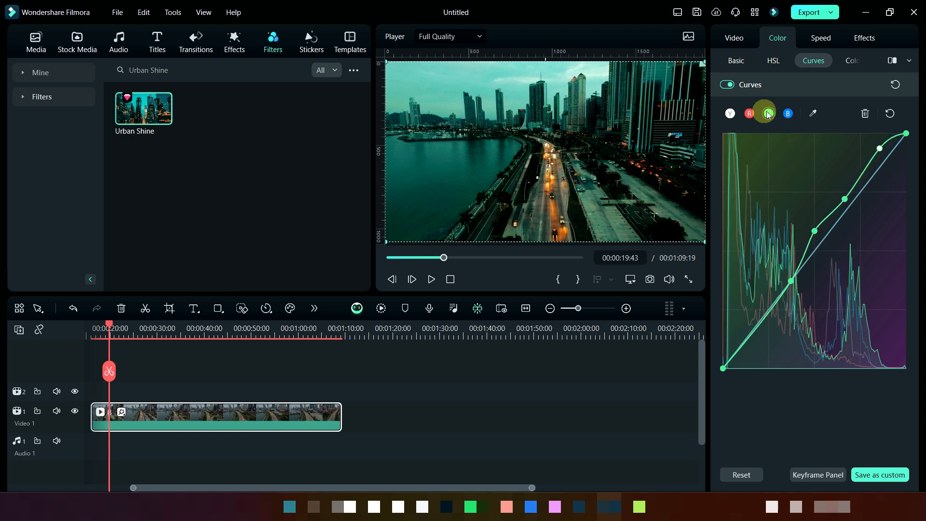
- Pull the city clip's blue curve slightly below the diagonal in the highlights and adjust a point in its shadows
{"action": "left_click", "coordinate": [787, 113]}
{"action": "left_click", "coordinate": [859, 197]}
{"action": "left_click_drag", "start_coordinate": [860, 198], "coordinate": [862, 203]}
{"action": "left_click", "coordinate": [883, 176]}
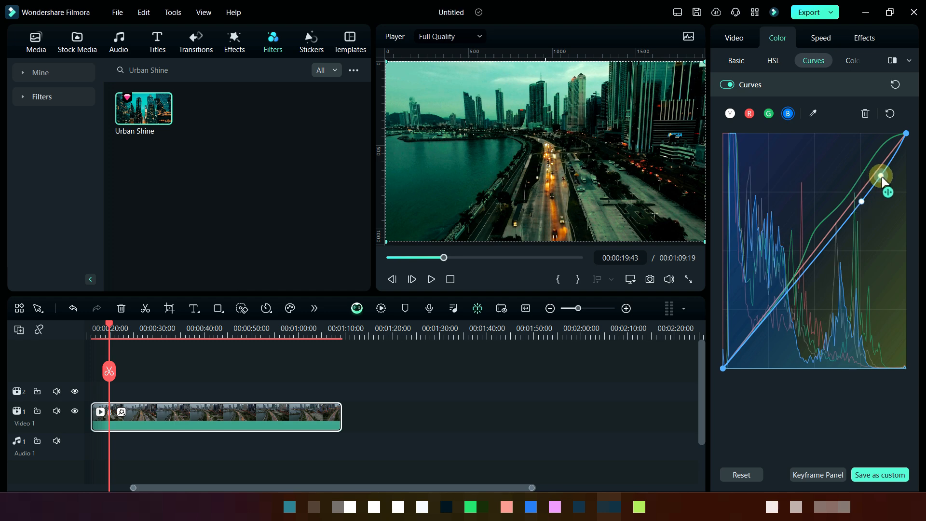
{"action": "left_click", "coordinate": [745, 346]}
{"action": "left_click_drag", "start_coordinate": [745, 346], "coordinate": [762, 353]}
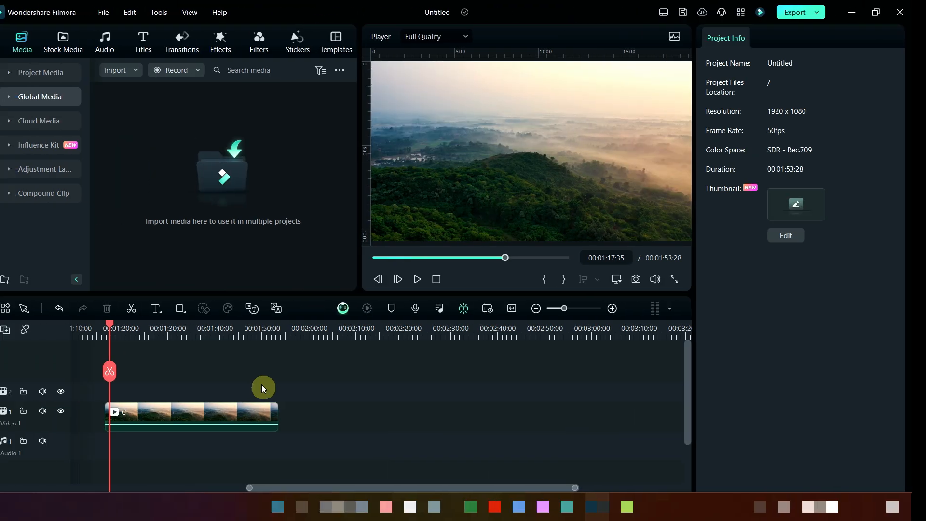
- Search the filters for Cine rich and apply the Cine Rich filter to the misty hills clip
{"action": "left_click", "coordinate": [272, 44]}
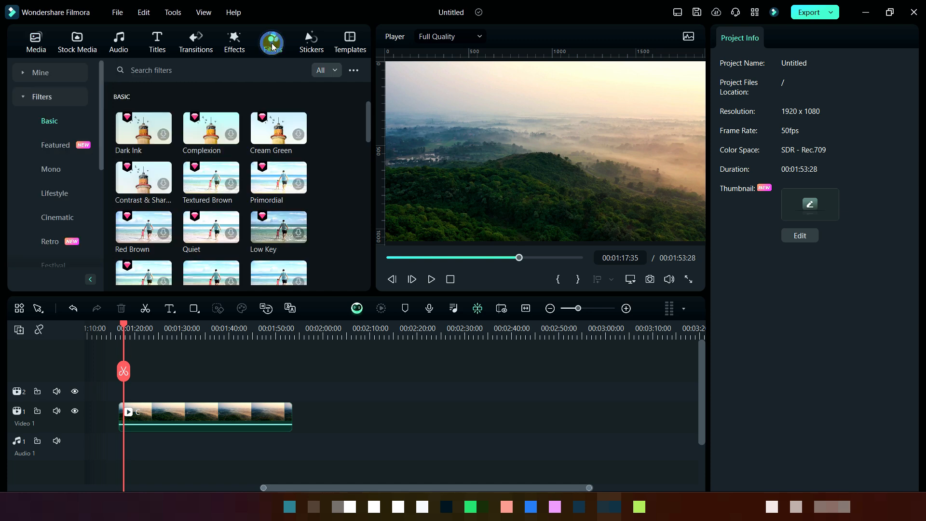
{"action": "left_click", "coordinate": [196, 71]}
{"action": "type", "text": "Cine rich"}
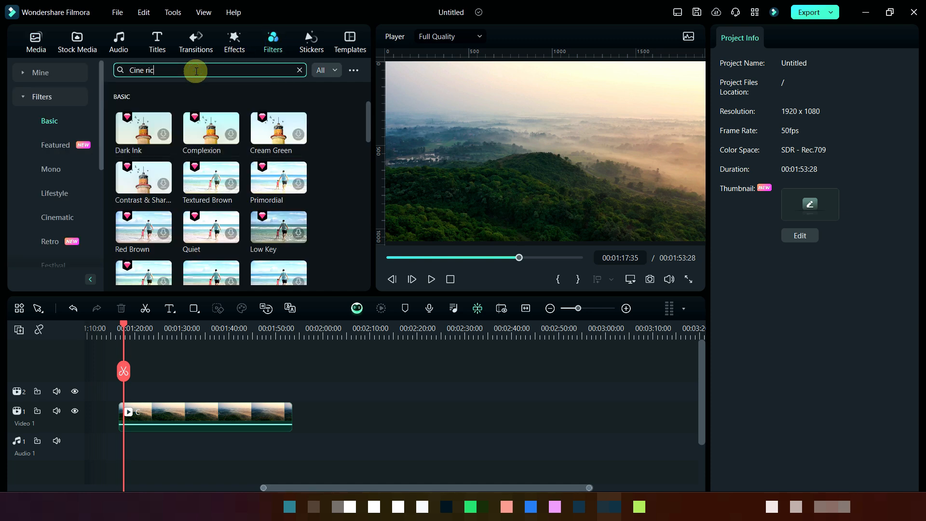
{"action": "key", "text": "Return"}
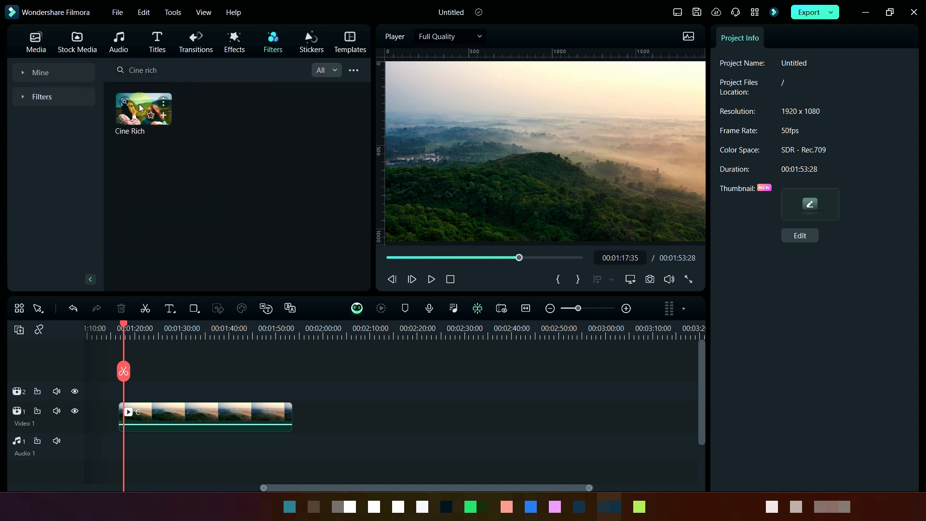
{"action": "left_click_drag", "start_coordinate": [141, 109], "coordinate": [165, 411]}
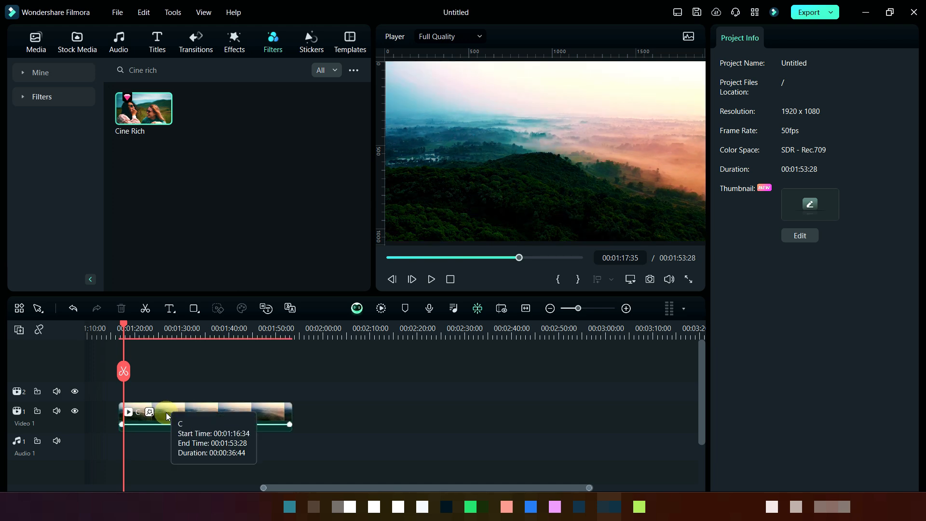
- Set the misty hills clip's exposure to -5, brightness to -1 and contrast to 13
{"action": "left_click", "coordinate": [166, 412]}
{"action": "left_click", "coordinate": [822, 39]}
{"action": "scroll", "coordinate": [797, 374], "scroll_direction": "down", "scroll_amount": 1}
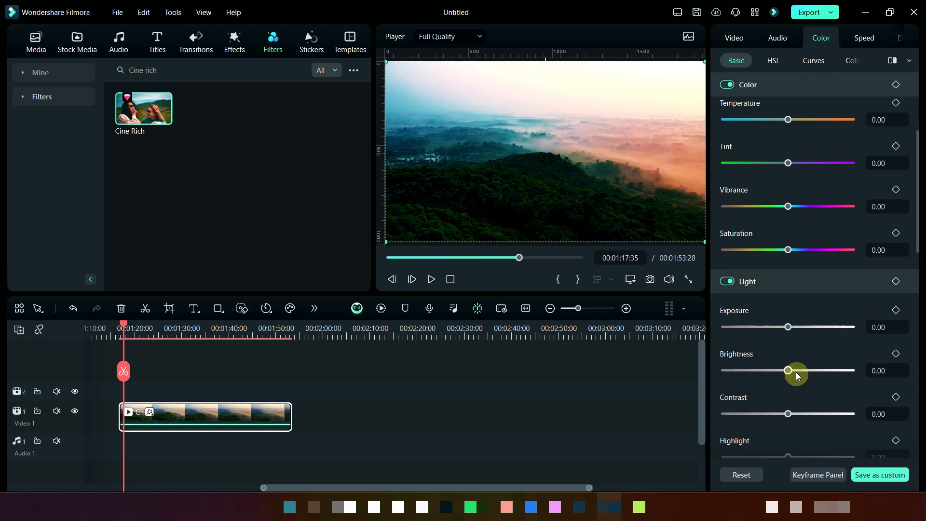
{"action": "left_click_drag", "start_coordinate": [786, 329], "coordinate": [784, 328]}
{"action": "left_click_drag", "start_coordinate": [788, 370], "coordinate": [795, 354]}
{"action": "scroll", "coordinate": [787, 374], "scroll_direction": "down", "scroll_amount": 1}
- Set the misty hills clip's shadow to 44, highlight to -16 and black to 1
{"action": "left_click_drag", "start_coordinate": [788, 440], "coordinate": [815, 440]}
{"action": "mouse_move", "coordinate": [788, 396]}
{"action": "left_mouse_down"}
{"action": "mouse_move", "coordinate": [780, 399]}
{"action": "mouse_move", "coordinate": [788, 402]}
{"action": "left_mouse_up"}
{"action": "scroll", "coordinate": [794, 395], "scroll_direction": "down", "scroll_amount": 3}
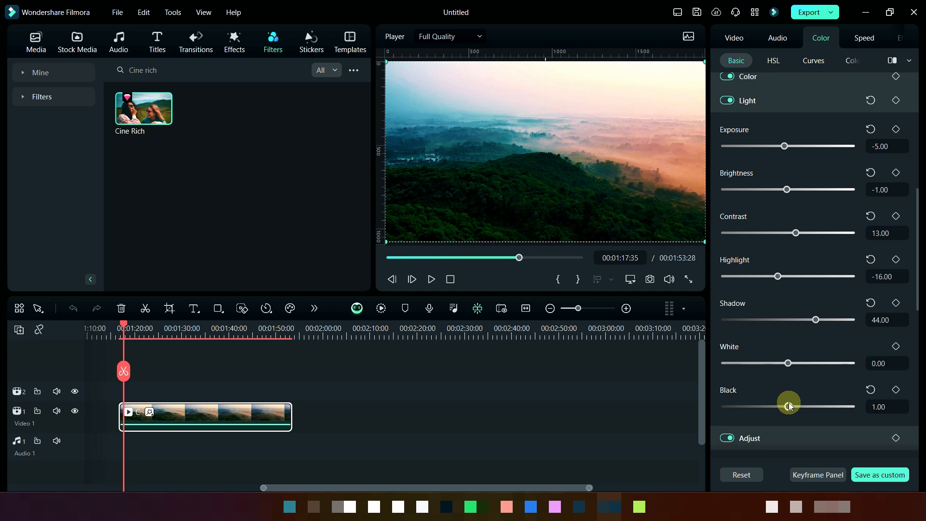
- Set the misty hills clip's color temperature to -15 and its vibrance to 30
{"action": "scroll", "coordinate": [815, 347], "scroll_direction": "up", "scroll_amount": 6}
{"action": "left_click_drag", "start_coordinate": [788, 180], "coordinate": [778, 180]}
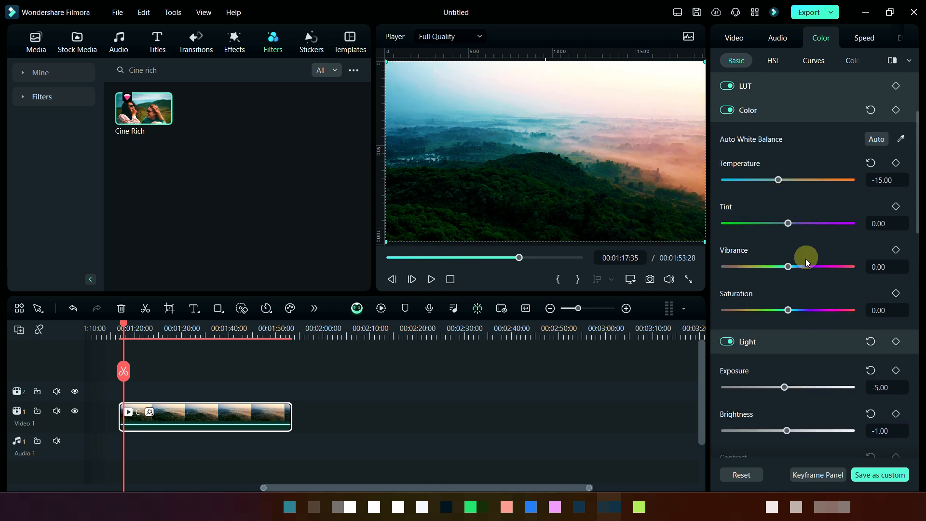
{"action": "left_click_drag", "start_coordinate": [804, 264], "coordinate": [808, 267]}
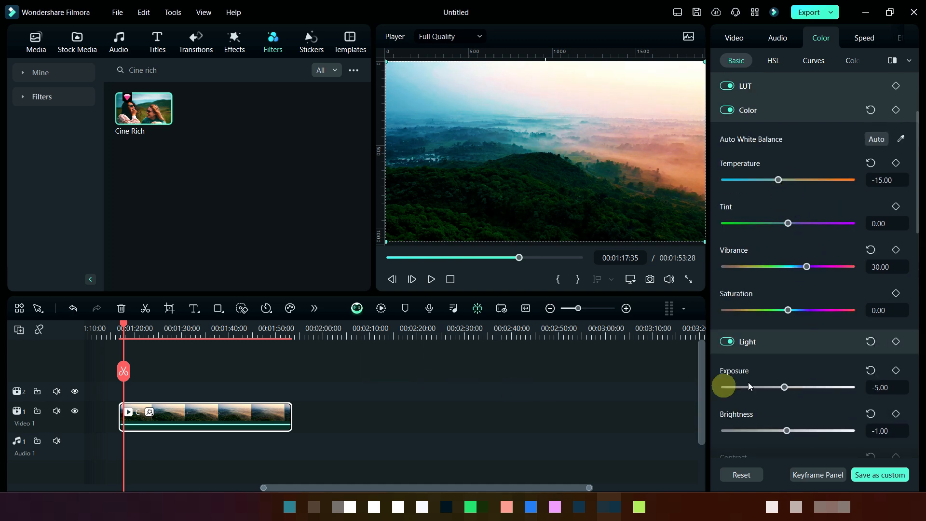
- In the HSL settings of the misty hills clip, set green saturation to 34 and green luminance to about 81
{"action": "left_click", "coordinate": [773, 61]}
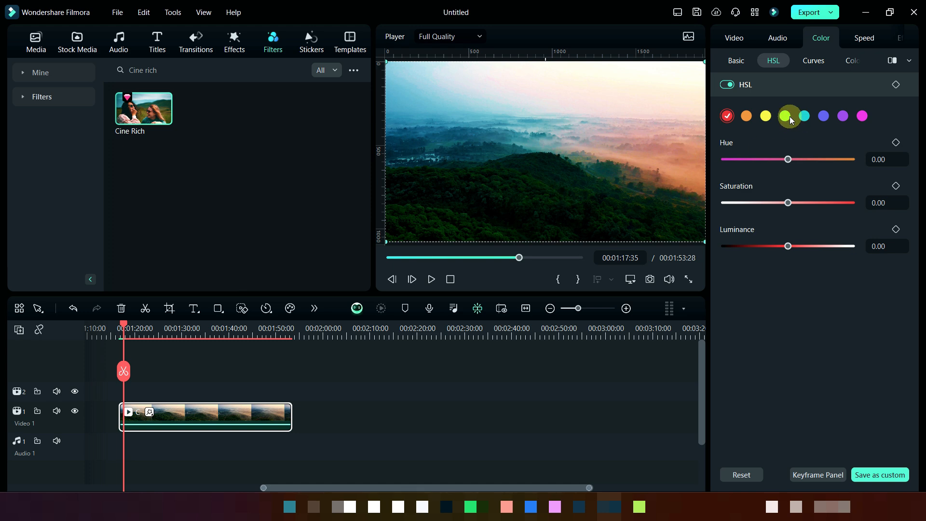
{"action": "left_click", "coordinate": [785, 116]}
{"action": "left_click_drag", "start_coordinate": [790, 206], "coordinate": [809, 207]}
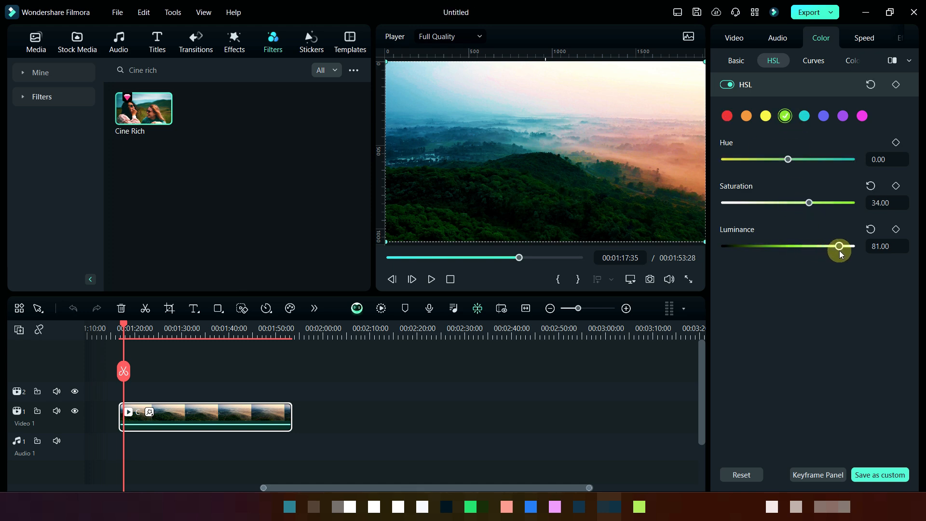
{"action": "left_click_drag", "start_coordinate": [840, 251], "coordinate": [837, 248]}
- Raise the blue hue and luminance slightly, set orange saturation to 19 and orange luminance to 52, and preview the clip
{"action": "left_click", "coordinate": [823, 115]}
{"action": "left_click_drag", "start_coordinate": [788, 159], "coordinate": [798, 161]}
{"action": "mouse_move", "coordinate": [788, 246]}
{"action": "left_mouse_down"}
{"action": "mouse_move", "coordinate": [824, 248]}
{"action": "mouse_move", "coordinate": [806, 247]}
{"action": "left_mouse_up"}
{"action": "left_click", "coordinate": [746, 116]}
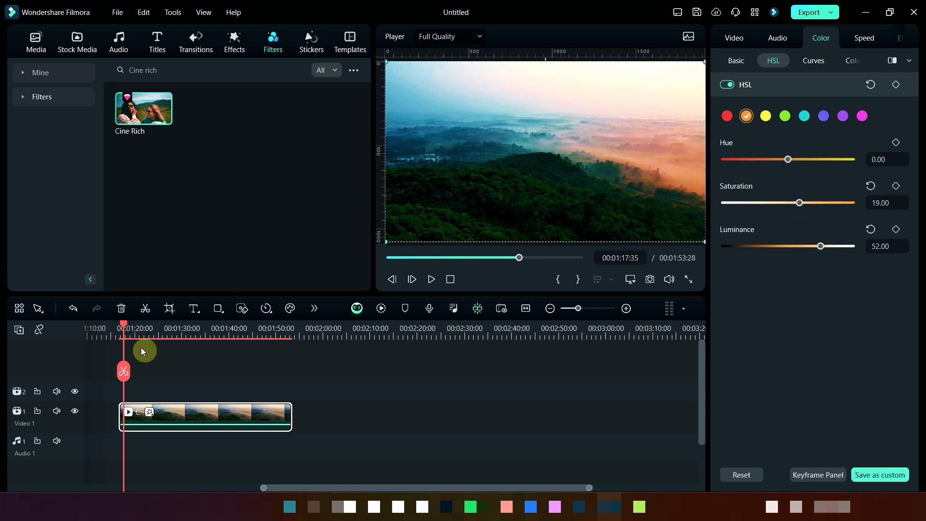
{"action": "left_click", "coordinate": [431, 279]}
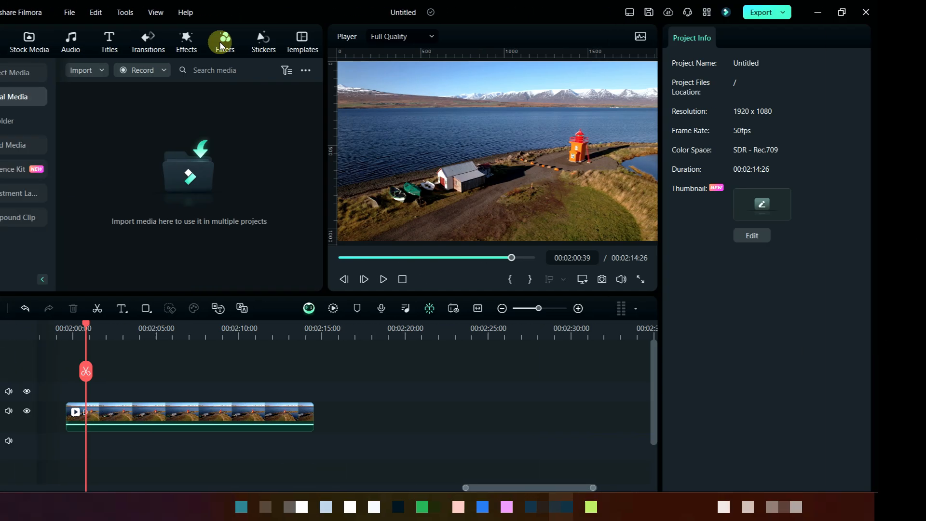
- Search the filters for "seven crime" and apply the Seven Crimes filter to the lighthouse clip
{"action": "left_click", "coordinate": [270, 41]}
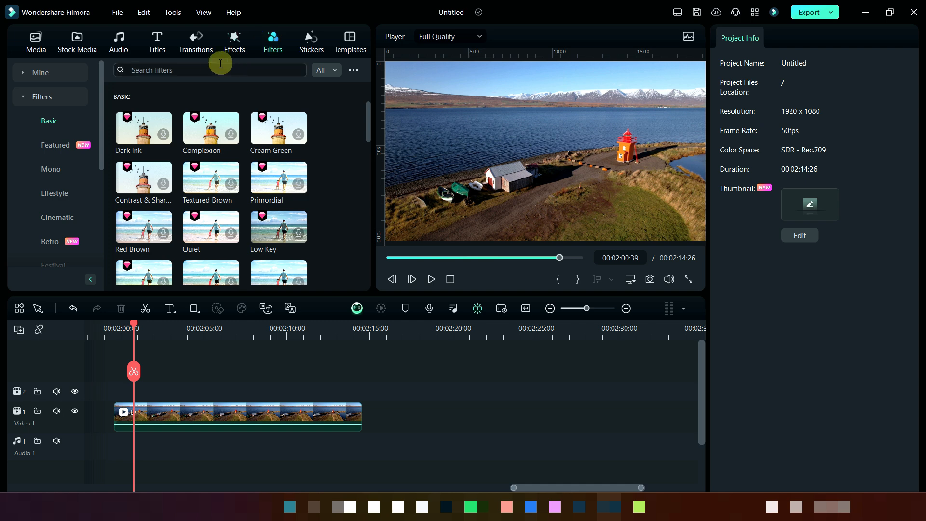
{"action": "left_click", "coordinate": [197, 70]}
{"action": "type", "text": "seven crime"}
{"action": "key", "text": "Return"}
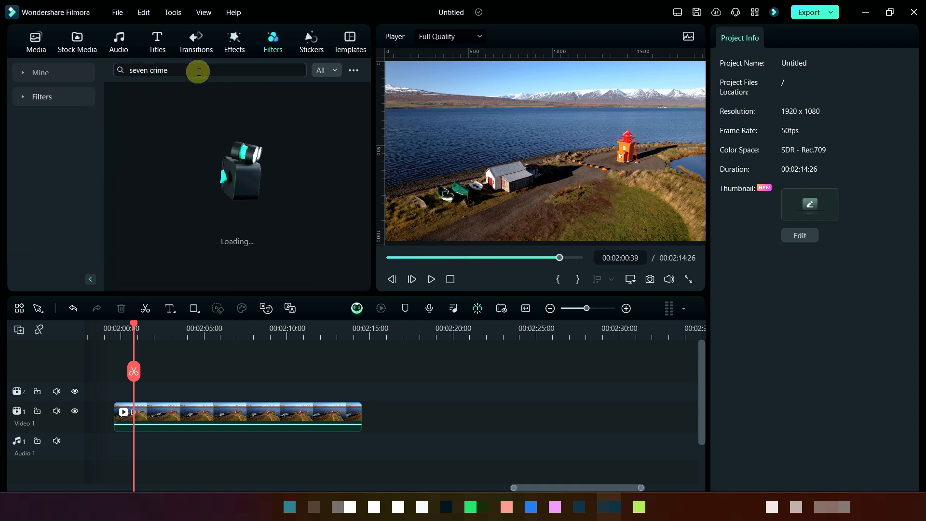
{"action": "left_click_drag", "start_coordinate": [144, 108], "coordinate": [174, 416]}
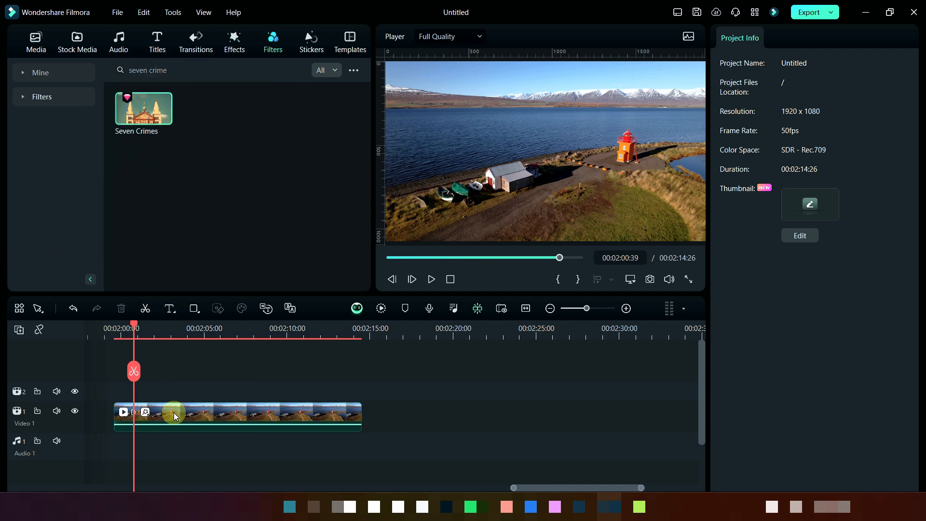
- Set the lighthouse clip's color temperature to 33
{"action": "left_click", "coordinate": [181, 410]}
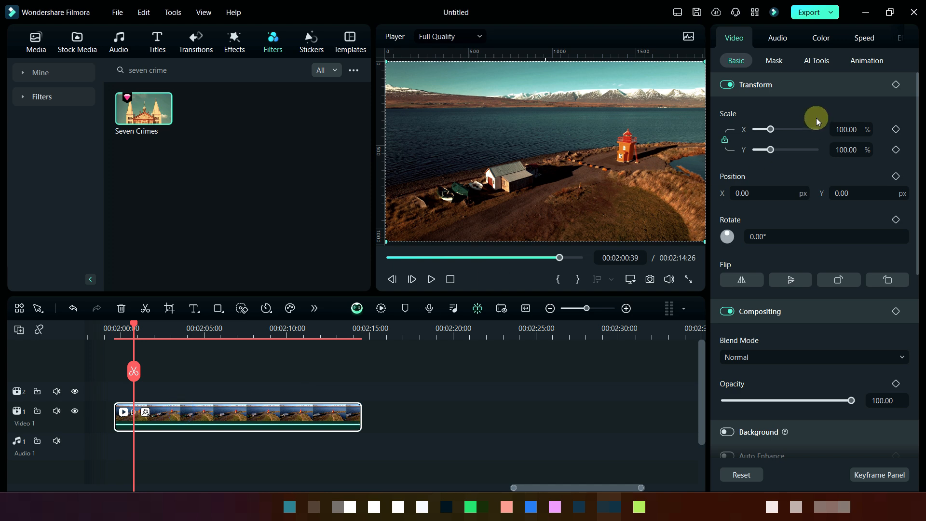
{"action": "left_click", "coordinate": [820, 38]}
{"action": "left_click_drag", "start_coordinate": [788, 180], "coordinate": [809, 180]}
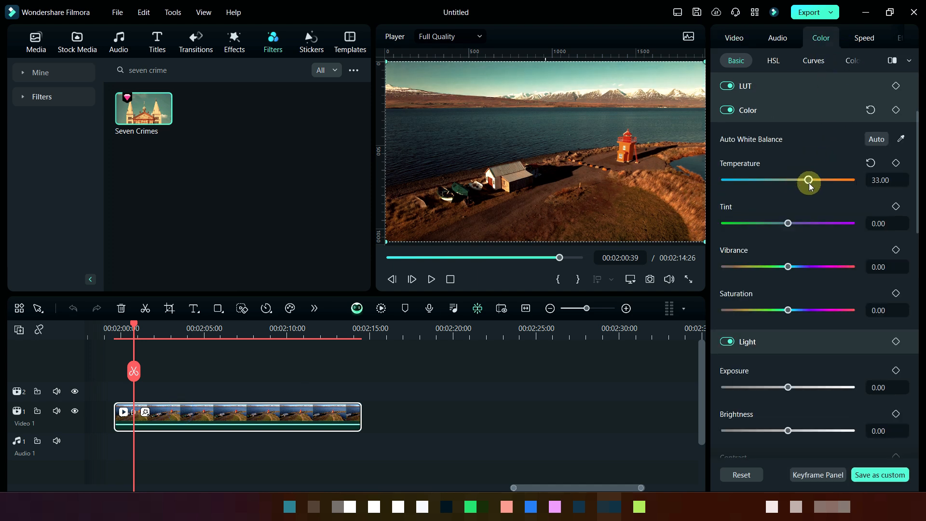
- Set the lighthouse clip's exposure to -1, brightness to 12, contrast to 25, highlight to -16, shadow to 20 and black to 3
{"action": "scroll", "coordinate": [791, 331], "scroll_direction": "down", "scroll_amount": 3}
{"action": "left_click_drag", "start_coordinate": [790, 326], "coordinate": [785, 328]}
{"action": "left_click_drag", "start_coordinate": [787, 370], "coordinate": [785, 321]}
{"action": "scroll", "coordinate": [797, 378], "scroll_direction": "down", "scroll_amount": 3}
{"action": "scroll", "coordinate": [791, 342], "scroll_direction": "down", "scroll_amount": 3}
{"action": "scroll", "coordinate": [791, 355], "scroll_direction": "down", "scroll_amount": 3}
{"action": "scroll", "coordinate": [801, 323], "scroll_direction": "down", "scroll_amount": 3}
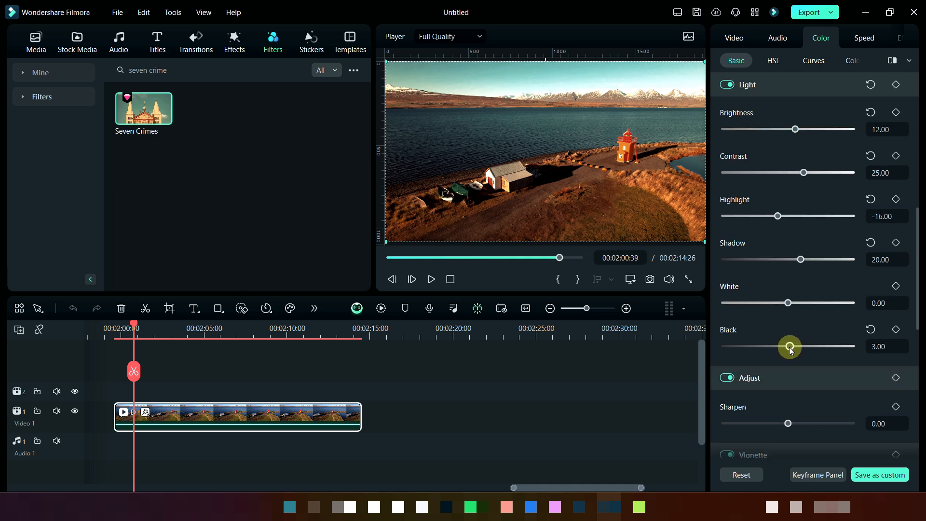
- Set the lighthouse clip's tint to 3 and vibrance to 5, and lower its saturation very slightly
{"action": "scroll", "coordinate": [788, 347], "scroll_direction": "up", "scroll_amount": 10}
{"action": "left_click_drag", "start_coordinate": [788, 163], "coordinate": [790, 162]}
{"action": "left_click_drag", "start_coordinate": [788, 206], "coordinate": [791, 206]}
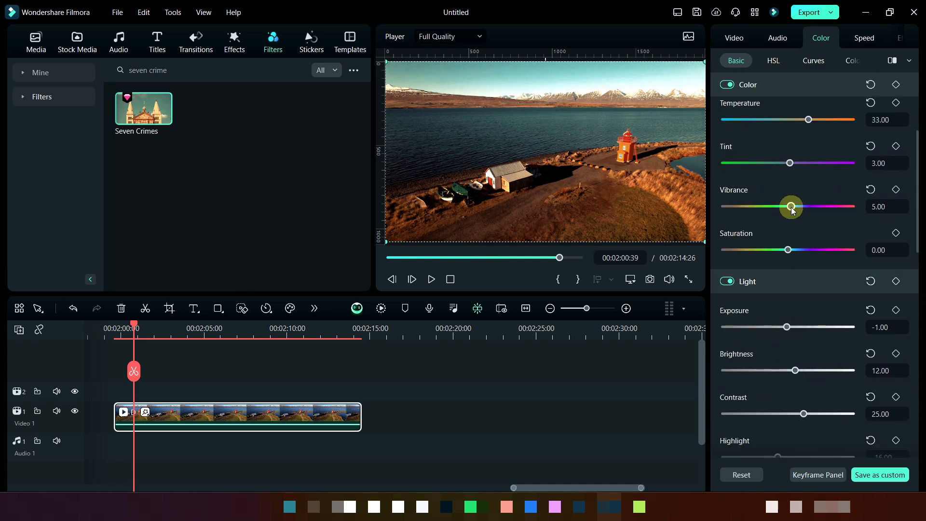
{"action": "left_click_drag", "start_coordinate": [788, 250], "coordinate": [787, 250]}
- Raise the lighthouse clip's red curve slightly in the shadows and in the highlights
{"action": "left_click", "coordinate": [806, 67]}
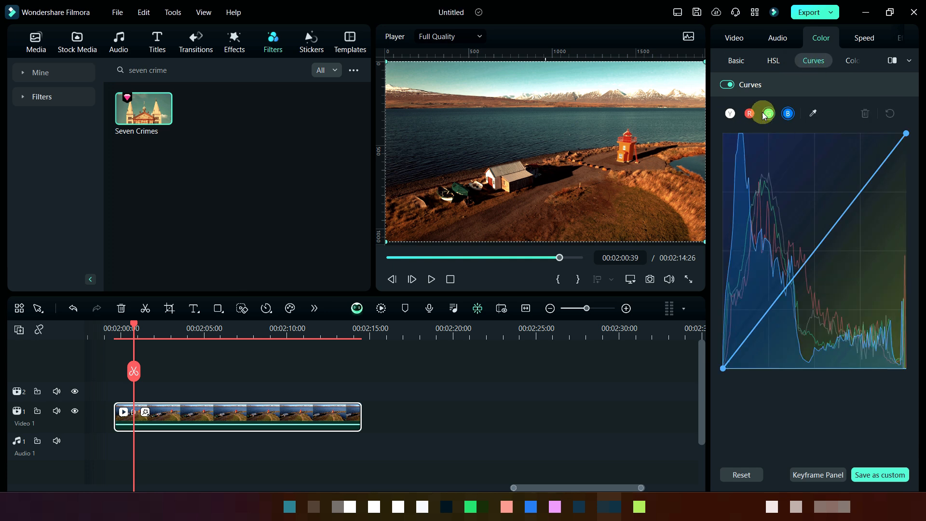
{"action": "left_click", "coordinate": [749, 114]}
{"action": "mouse_move", "coordinate": [760, 325]}
{"action": "left_mouse_down"}
{"action": "mouse_move", "coordinate": [766, 330]}
{"action": "mouse_move", "coordinate": [753, 319]}
{"action": "left_mouse_up"}
{"action": "mouse_move", "coordinate": [882, 164]}
{"action": "left_mouse_down"}
{"action": "mouse_move", "coordinate": [888, 172]}
{"action": "mouse_move", "coordinate": [877, 163]}
{"action": "left_mouse_up"}
- Lower the lighthouse clip's blue curve in the shadows, midtones and highlights
{"action": "left_click", "coordinate": [787, 113]}
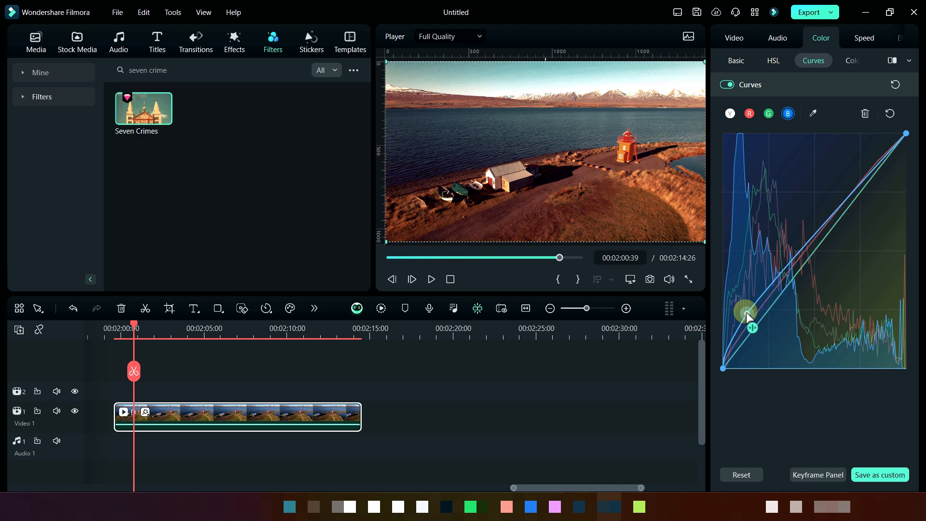
{"action": "left_click_drag", "start_coordinate": [746, 312], "coordinate": [766, 339]}
{"action": "left_click_drag", "start_coordinate": [871, 184], "coordinate": [886, 196]}
{"action": "left_click_drag", "start_coordinate": [822, 245], "coordinate": [830, 256]}
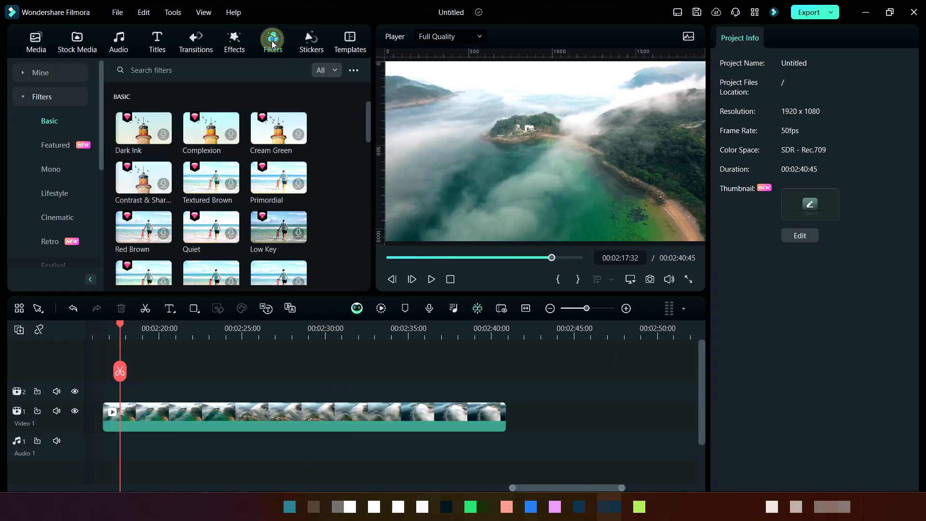
- Search the filters for "sunlight siesta" and apply the Sunlit Siesta filter to the foggy island clip
{"action": "left_click", "coordinate": [238, 68]}
{"action": "type", "text": "s"}
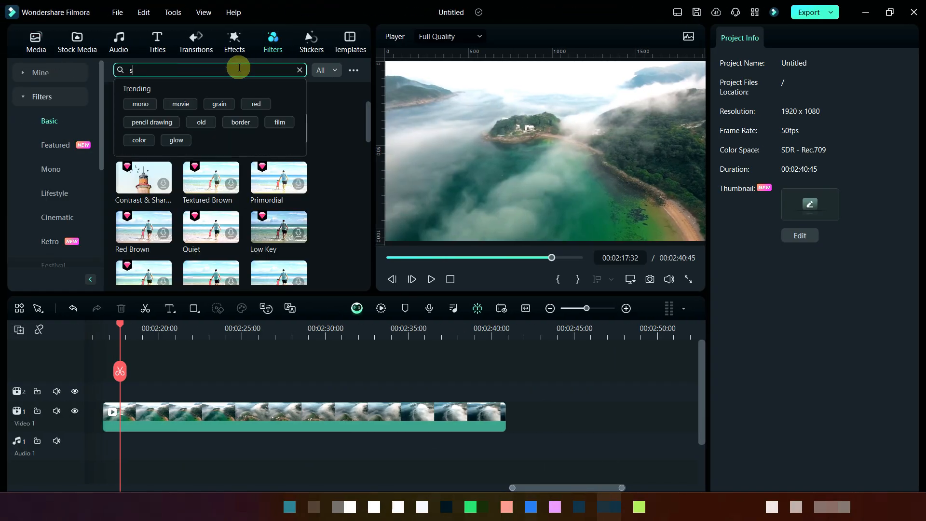
{"action": "type", "text": "unlight siesta"}
{"action": "key", "text": "Return"}
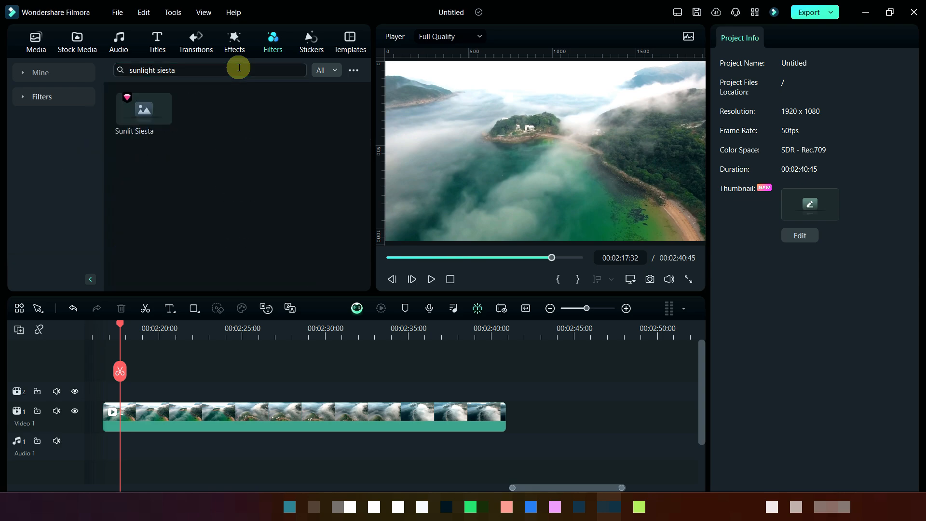
{"action": "left_click_drag", "start_coordinate": [139, 129], "coordinate": [190, 421]}
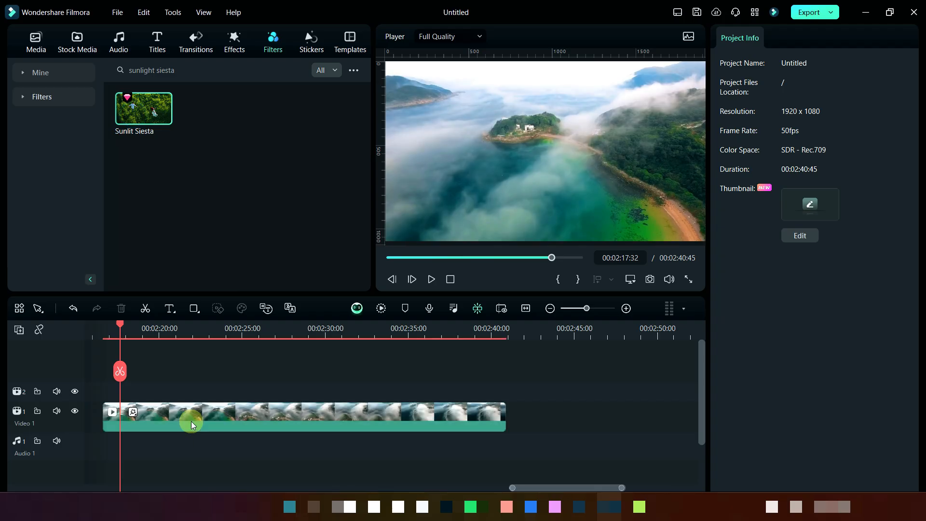
- Set the foggy island clip's exposure to -5 and brightness to 10
{"action": "left_click", "coordinate": [265, 423]}
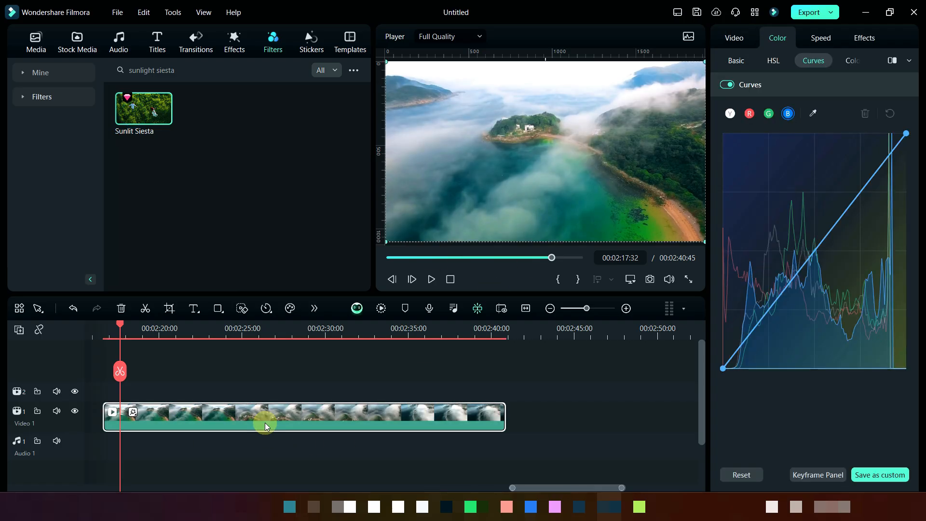
{"action": "left_click", "coordinate": [733, 62]}
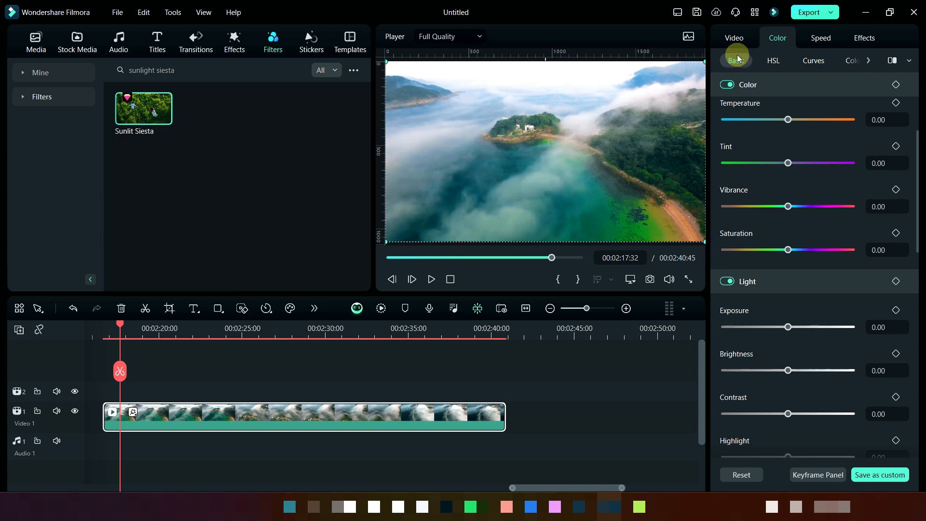
{"action": "left_click", "coordinate": [785, 327]}
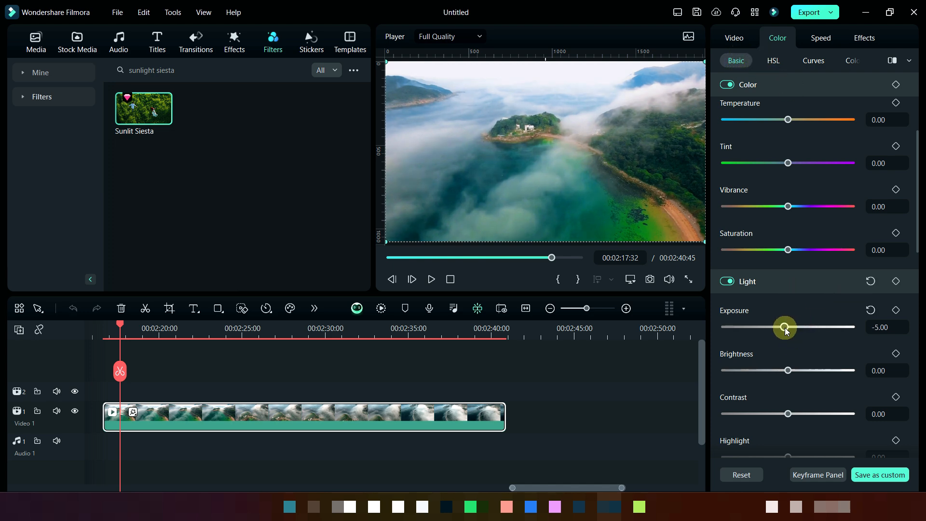
{"action": "left_click", "coordinate": [795, 371]}
- Set the foggy island clip's contrast to 29, highlight to -17, shadow to 7, black to -9 and sharpen to 2
{"action": "scroll", "coordinate": [800, 401], "scroll_direction": "down", "scroll_amount": 1}
{"action": "left_click_drag", "start_coordinate": [793, 415], "coordinate": [777, 397]}
{"action": "scroll", "coordinate": [788, 398], "scroll_direction": "down", "scroll_amount": 1}
{"action": "scroll", "coordinate": [794, 409], "scroll_direction": "down", "scroll_amount": 1}
{"action": "left_click", "coordinate": [782, 405]}
{"action": "scroll", "coordinate": [783, 405], "scroll_direction": "down", "scroll_amount": 1}
{"action": "left_click", "coordinate": [789, 421]}
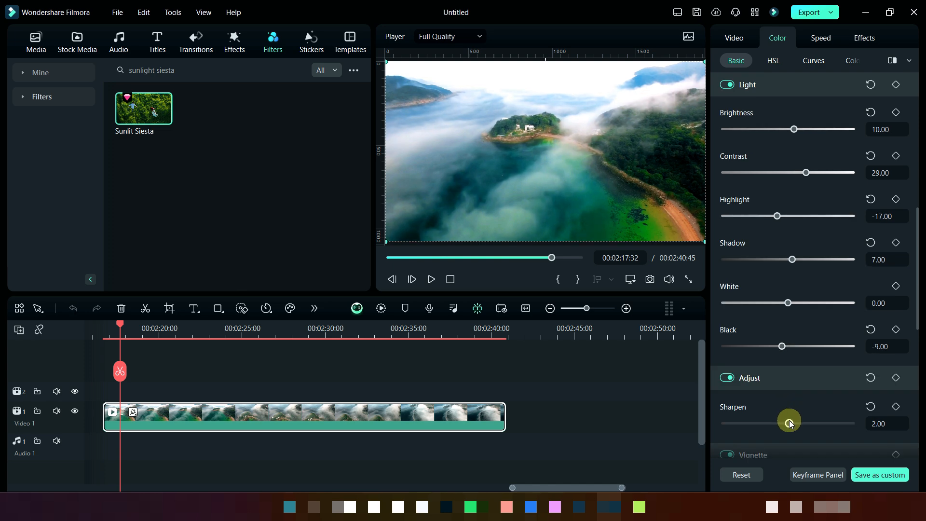
- Warm the foggy island clip's color temperature slightly
{"action": "scroll", "coordinate": [791, 377], "scroll_direction": "up", "scroll_amount": 5}
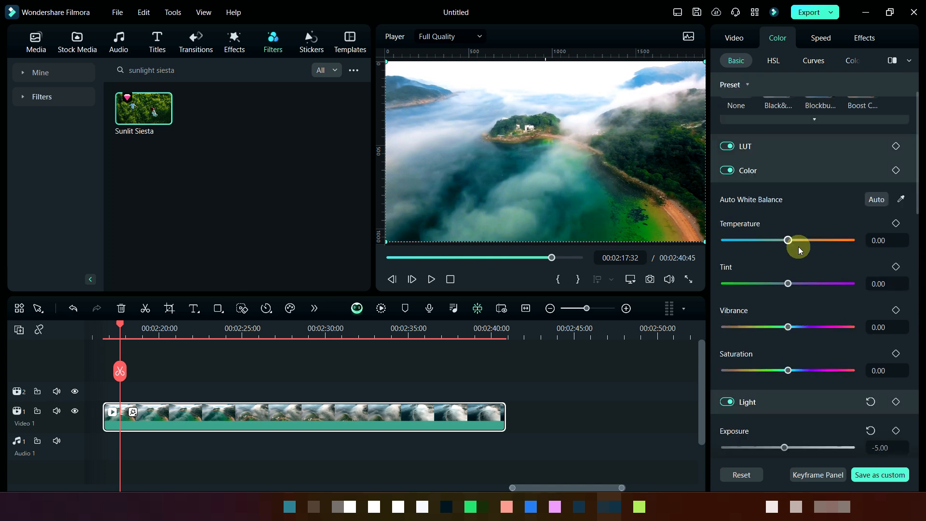
{"action": "left_click", "coordinate": [795, 239]}
{"action": "left_click", "coordinate": [772, 60]}
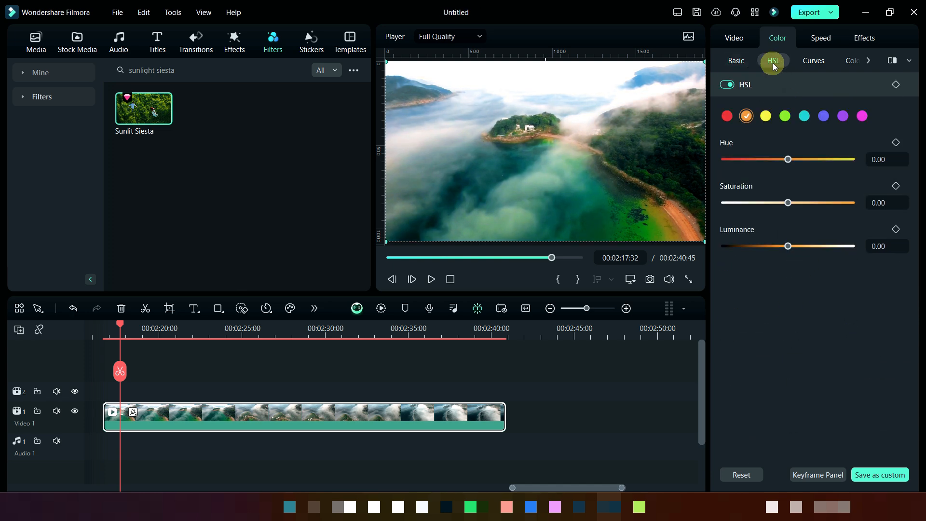
- Bend the foggy island clip's green and blue curves into gentle S-shapes, with lowered shadows and raised highlights
{"action": "left_click", "coordinate": [810, 60]}
{"action": "left_click_drag", "start_coordinate": [875, 180], "coordinate": [870, 174]}
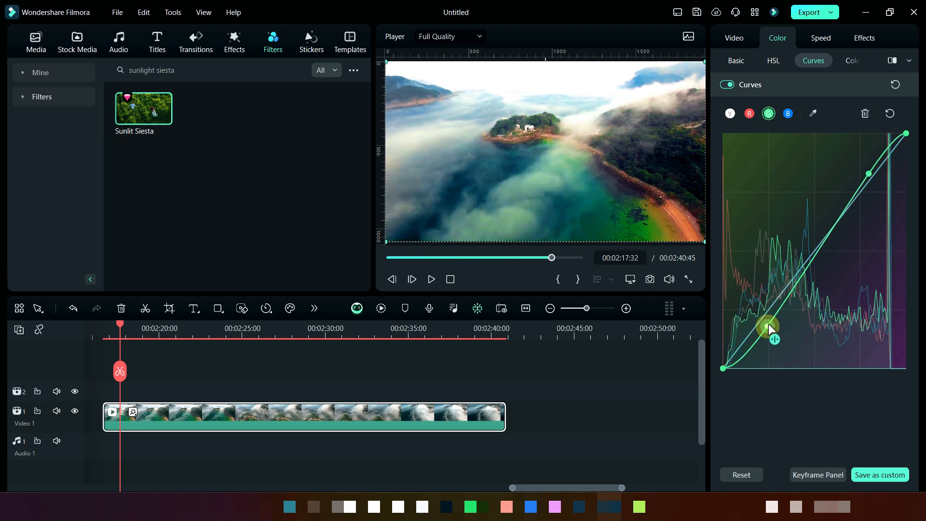
{"action": "left_click", "coordinate": [787, 113]}
{"action": "left_click_drag", "start_coordinate": [889, 168], "coordinate": [877, 158]}
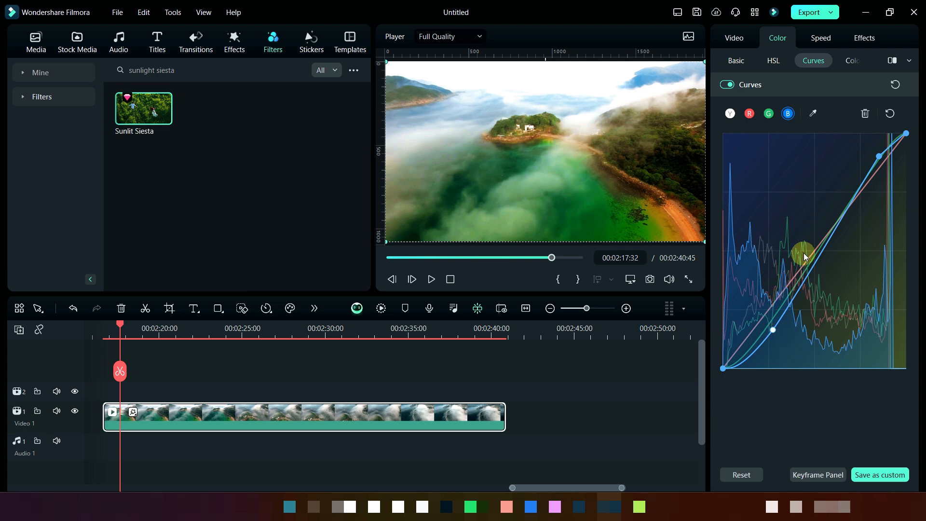
- Lower the red curve's midtones, anchor the master curve's shadows and pull its upper midtones down on the foggy island clip
{"action": "left_click", "coordinate": [749, 113]}
{"action": "left_click_drag", "start_coordinate": [826, 242], "coordinate": [831, 245]}
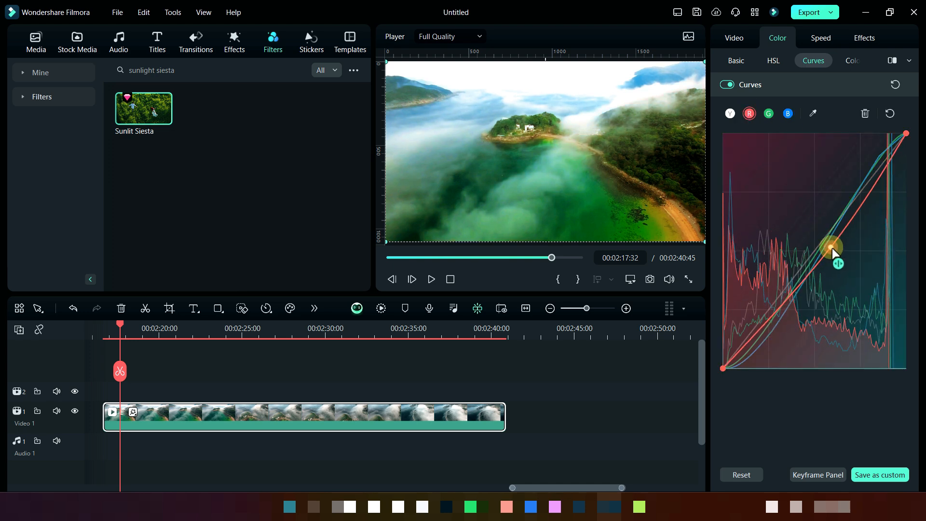
{"action": "left_click", "coordinate": [729, 113]}
{"action": "left_click", "coordinate": [762, 332]}
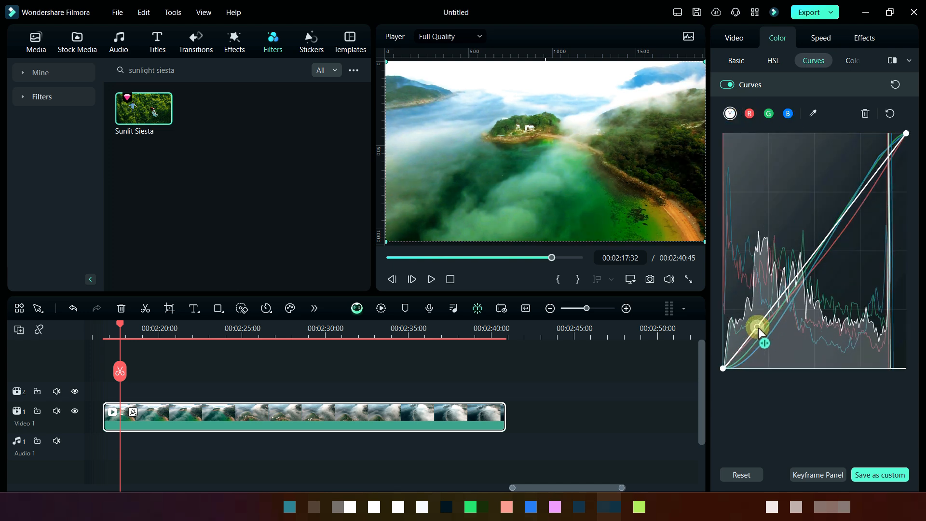
{"action": "left_click_drag", "start_coordinate": [817, 242], "coordinate": [854, 222]}
{"action": "left_click", "coordinate": [410, 280]}
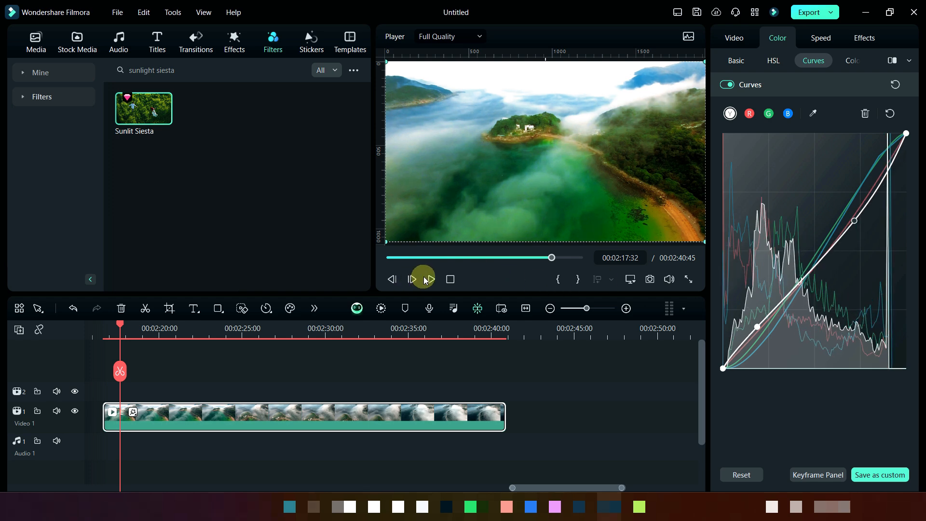